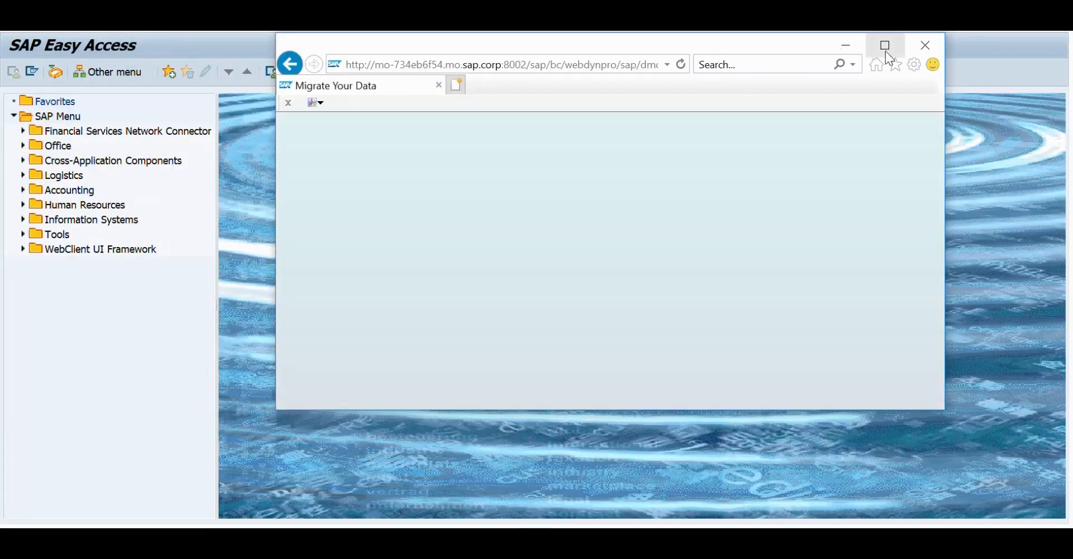
- Create a file-based migration project named demo_profit_center with the default view On-premise - Enterprise Management scope
{"action": "left_click", "coordinate": [886, 46]}
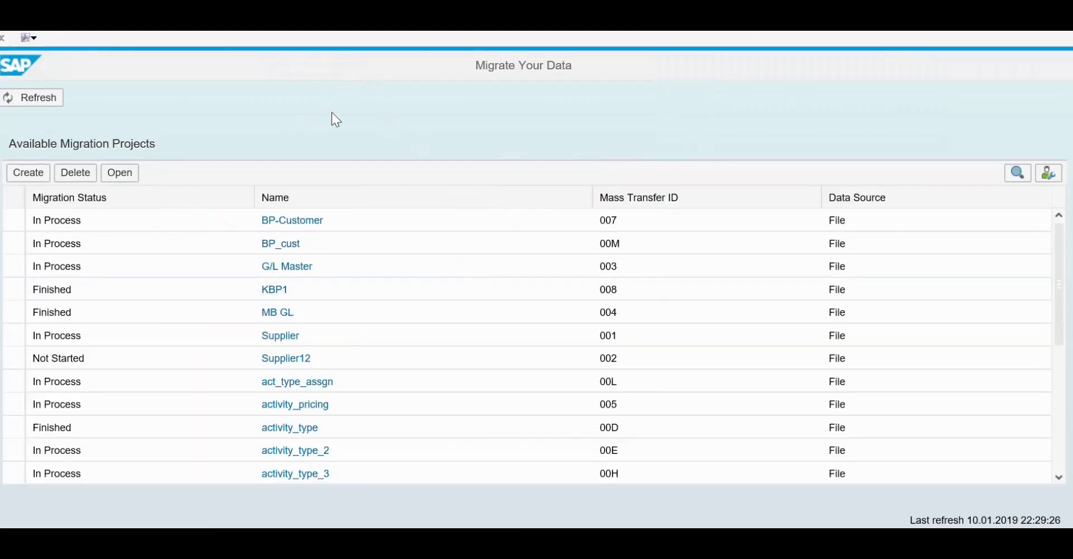
{"action": "left_click", "coordinate": [28, 178]}
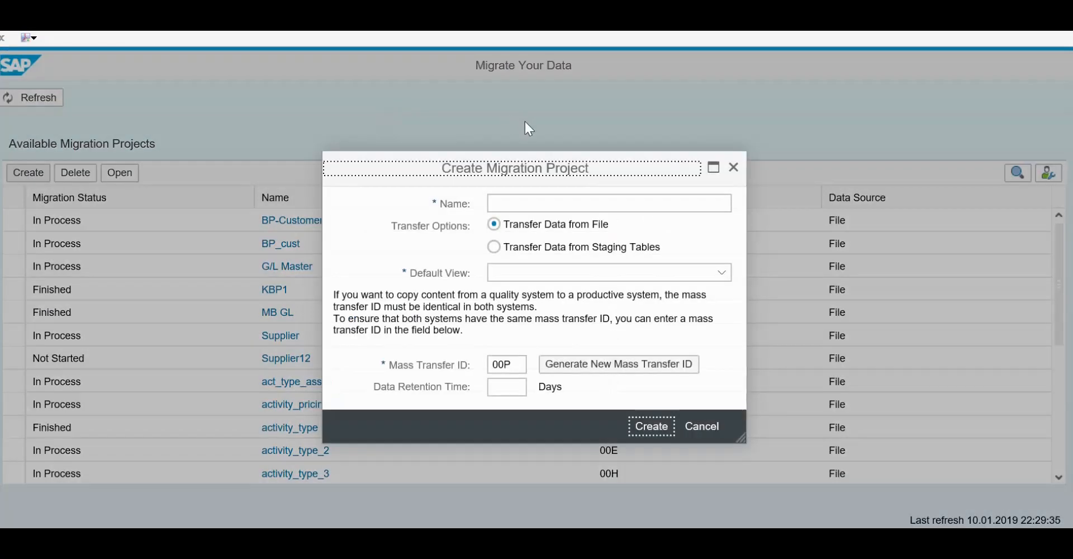
{"action": "left_click", "coordinate": [568, 196]}
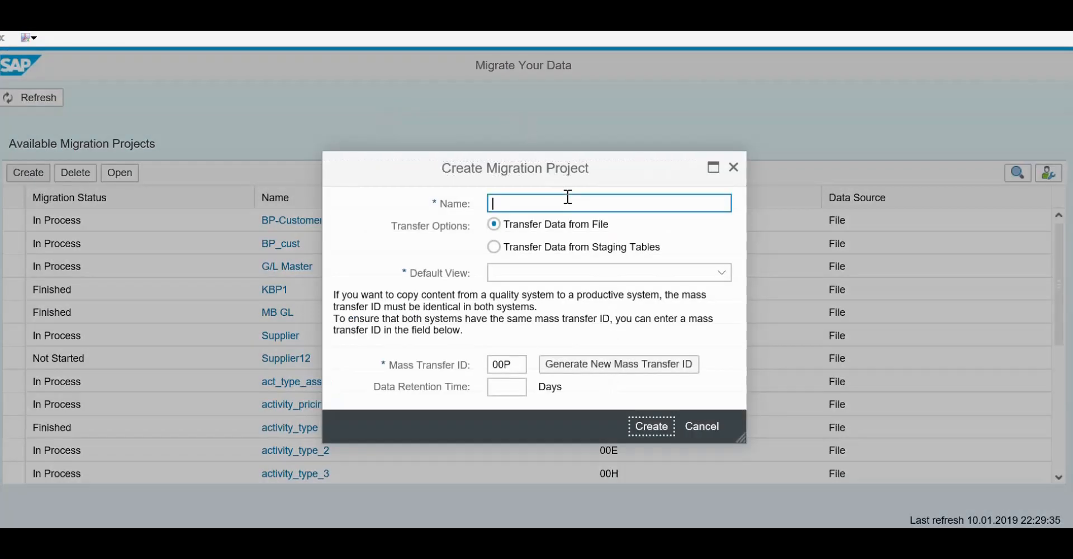
{"action": "type", "text": "demo_profit_center"}
{"action": "left_click", "coordinate": [564, 273]}
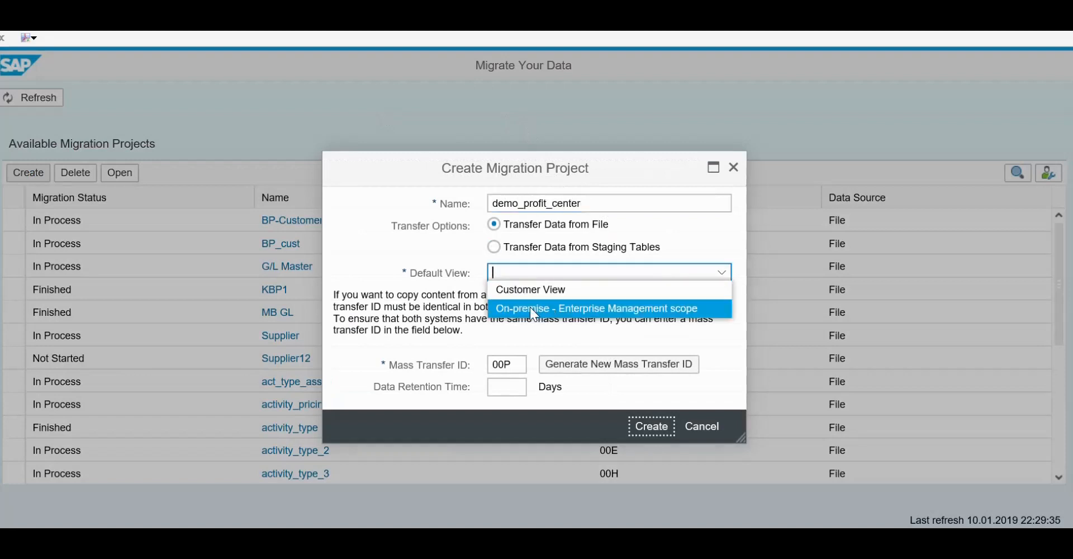
{"action": "left_click", "coordinate": [595, 310]}
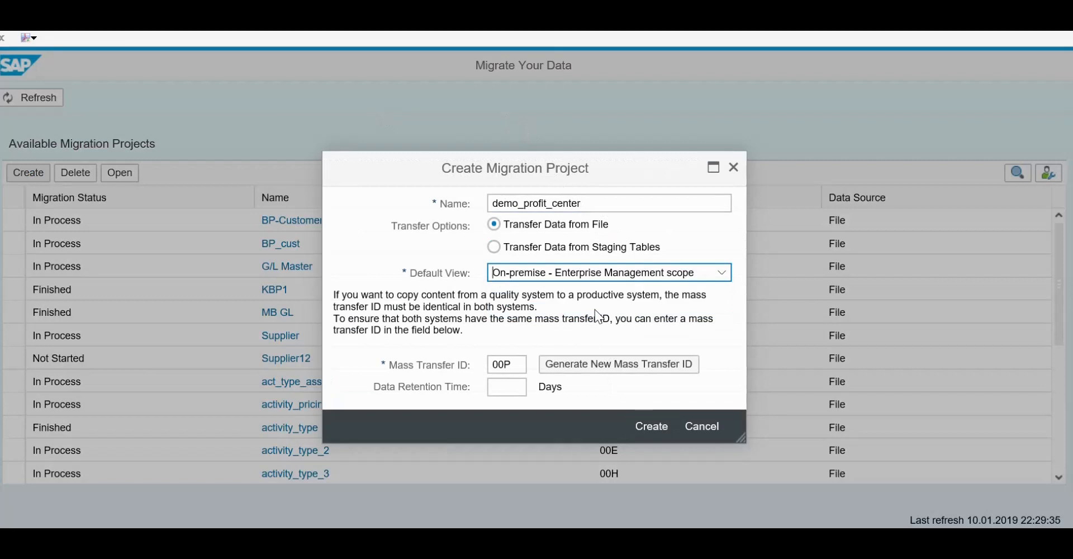
{"action": "left_click", "coordinate": [649, 429]}
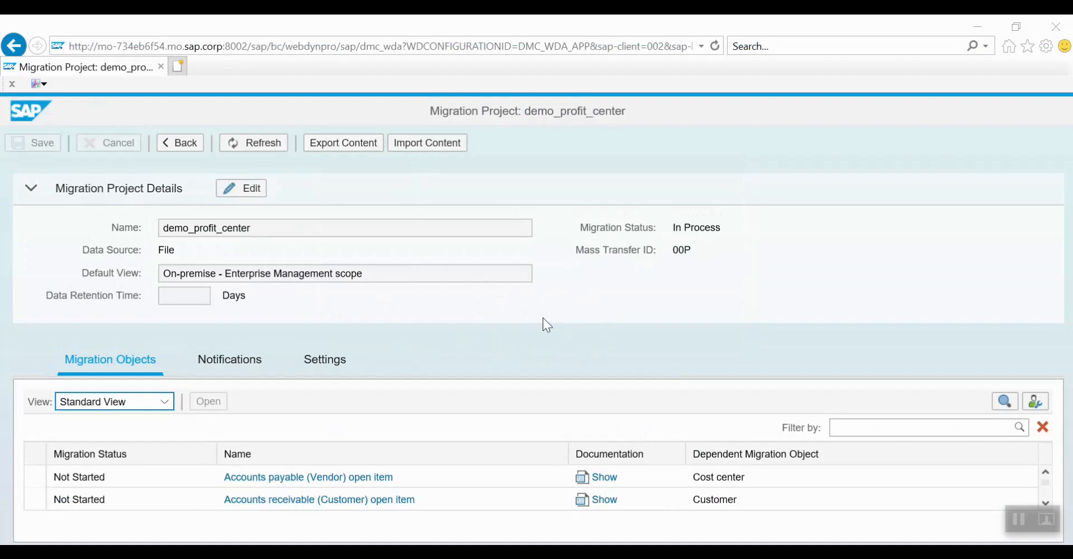
- Switch to the SAP Easy Access window and start the Migration Object Modeler with transaction /nltmom
{"action": "key", "text": "alt+Tab"}
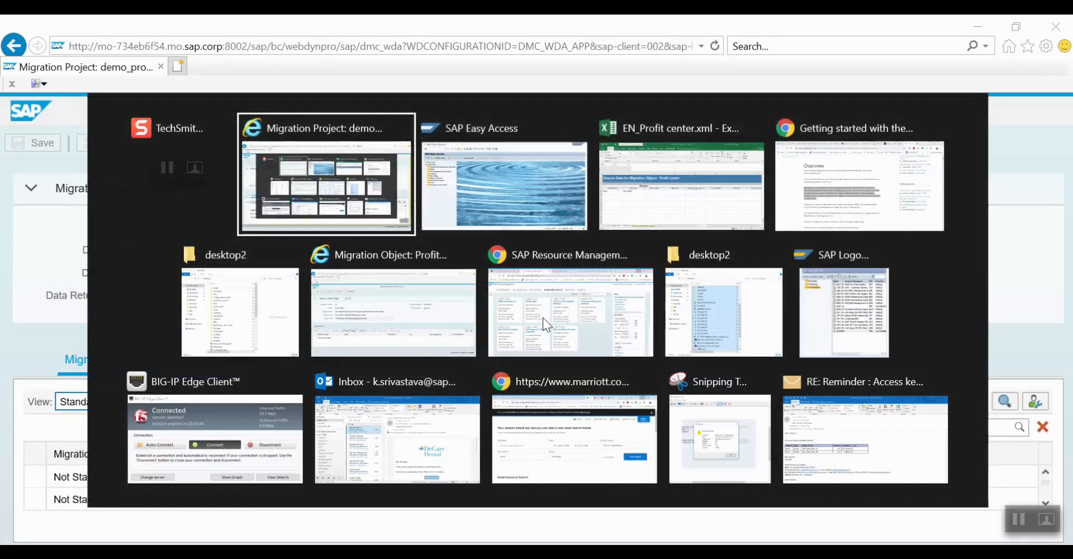
{"action": "left_click", "coordinate": [98, 59]}
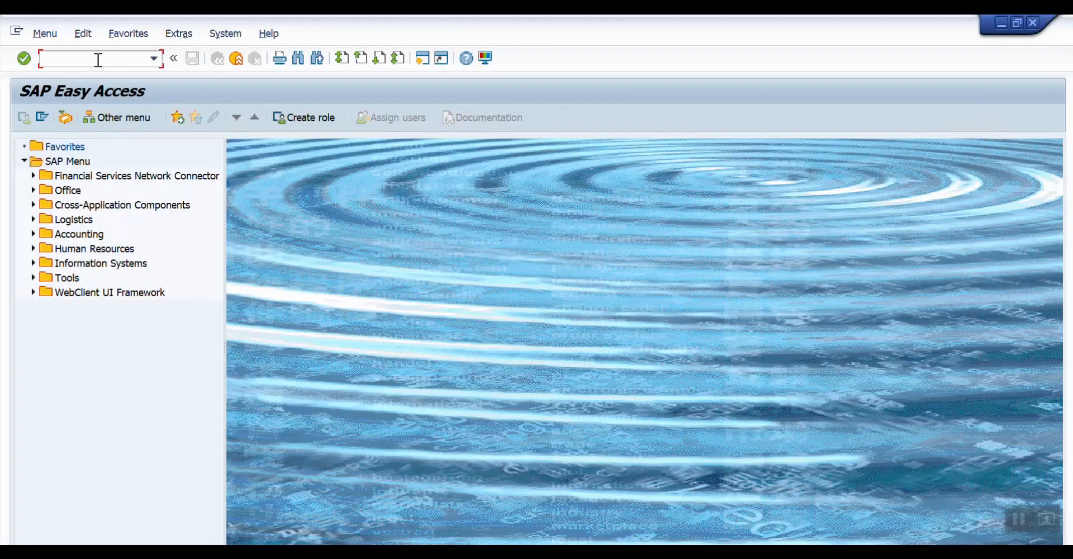
{"action": "type", "text": "/nltmom"}
{"action": "key", "text": "Return"}
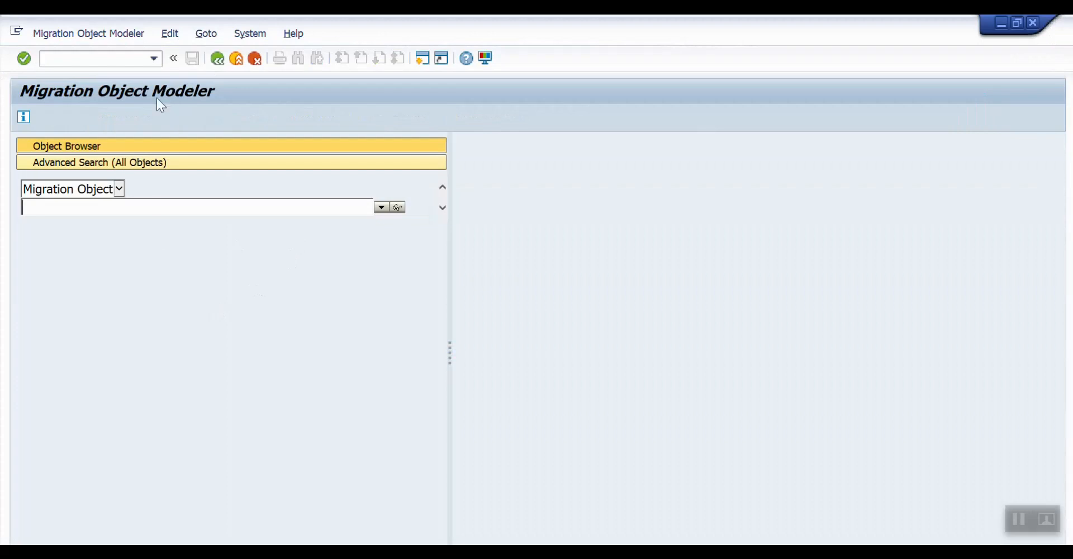
- Create a migration object in project demo_profit_center from the Profit center template
{"action": "left_click", "coordinate": [88, 33]}
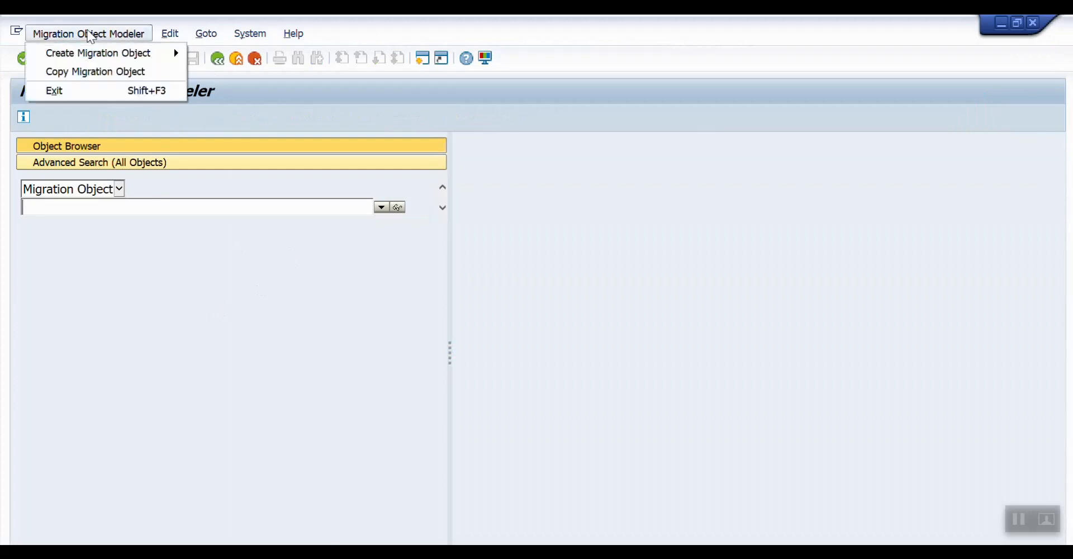
{"action": "mouse_move", "coordinate": [139, 53]}
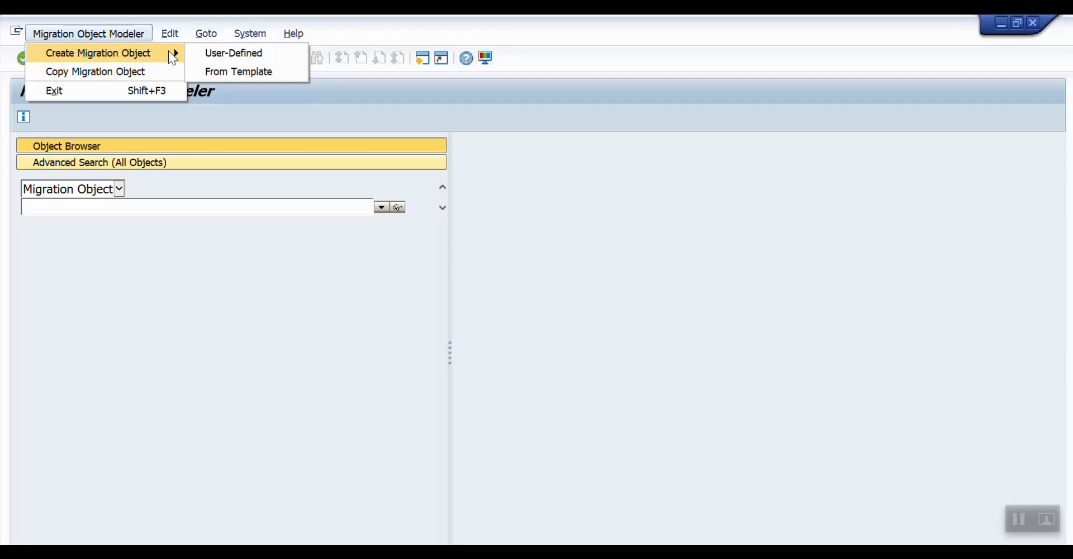
{"action": "left_click", "coordinate": [247, 76]}
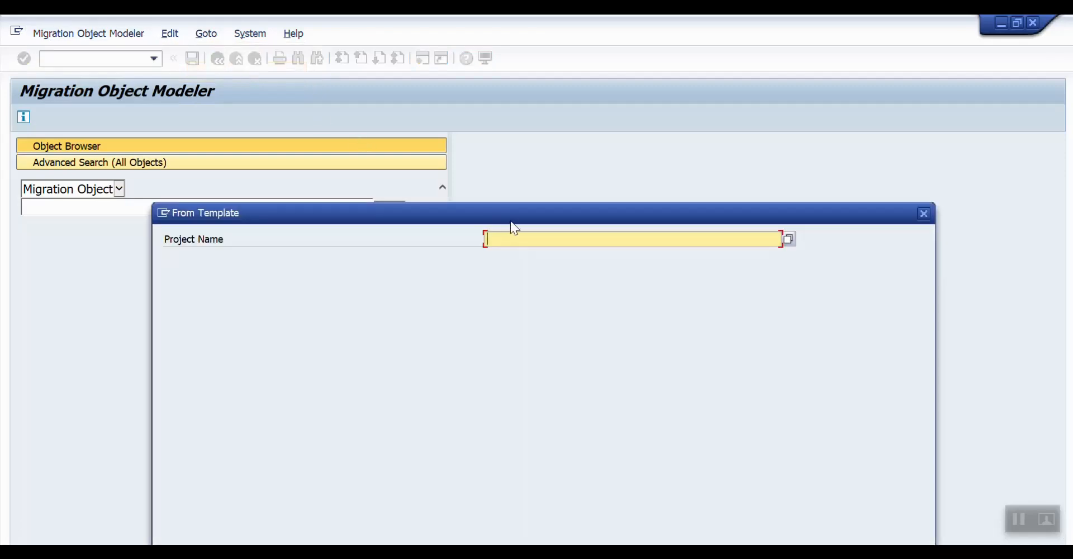
{"action": "type", "text": "demo_profit_center"}
{"action": "key", "text": "Return"}
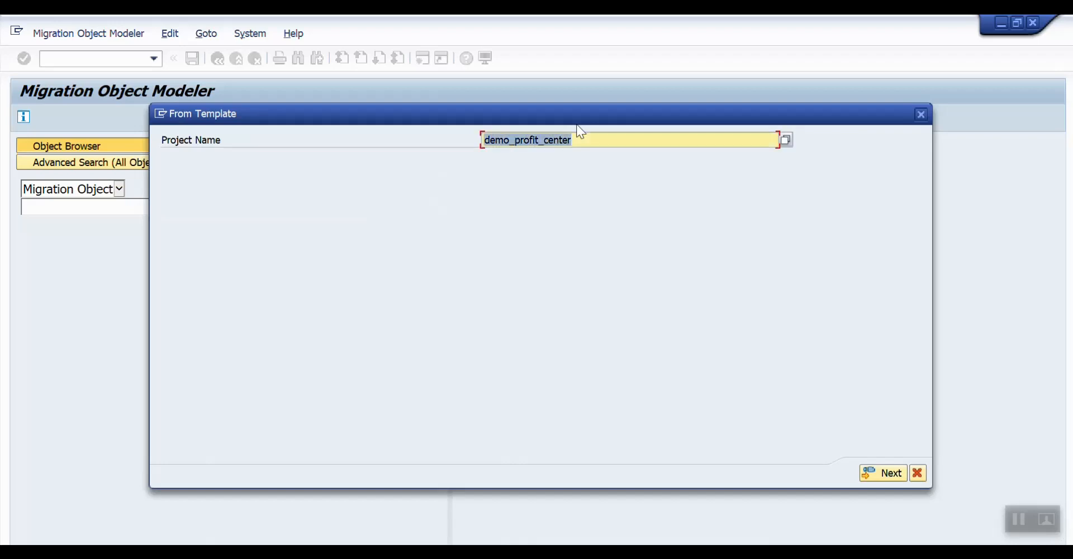
{"action": "left_click", "coordinate": [876, 473]}
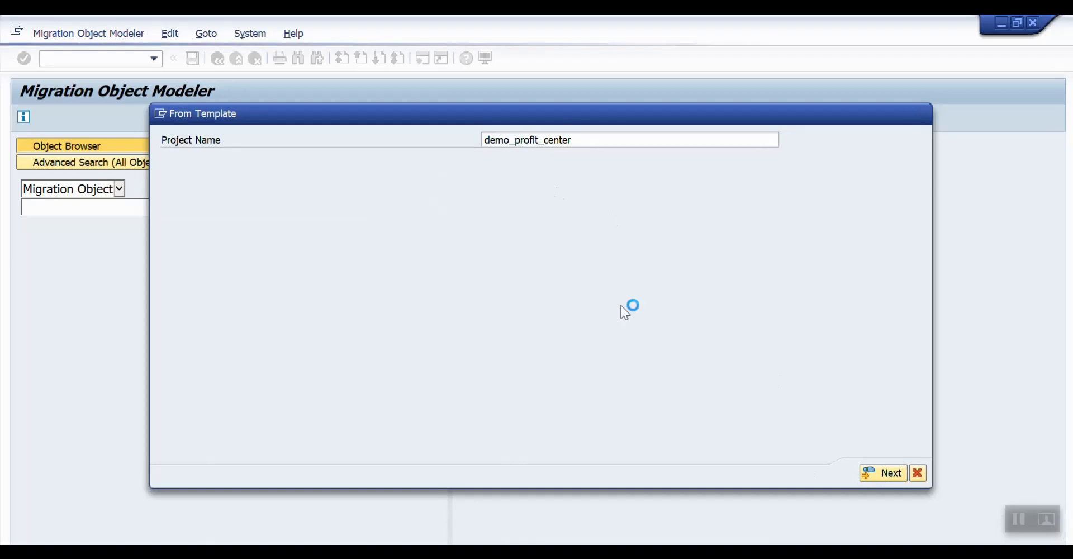
{"action": "left_click_drag", "start_coordinate": [909, 246], "coordinate": [907, 344]}
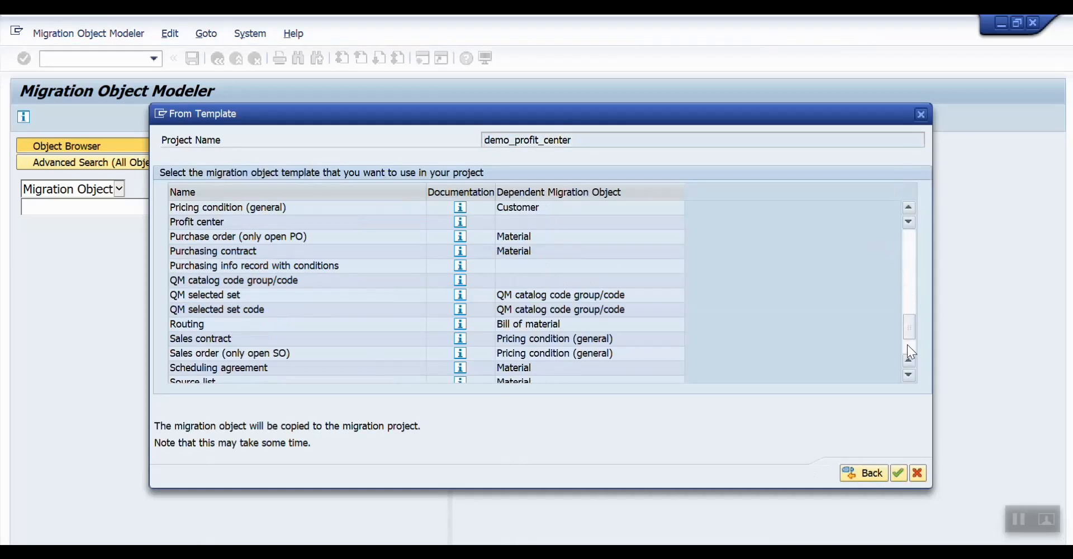
{"action": "left_click", "coordinate": [213, 222]}
{"action": "left_click", "coordinate": [898, 472]}
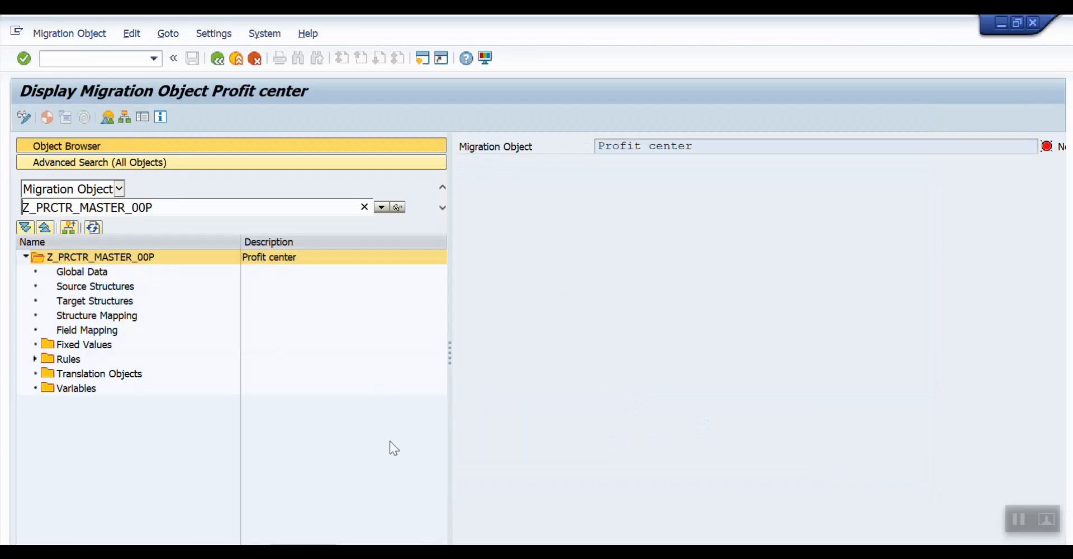
- Open the source structures of the Profit center object and review the fields of Profit center master record
{"action": "left_click", "coordinate": [95, 288]}
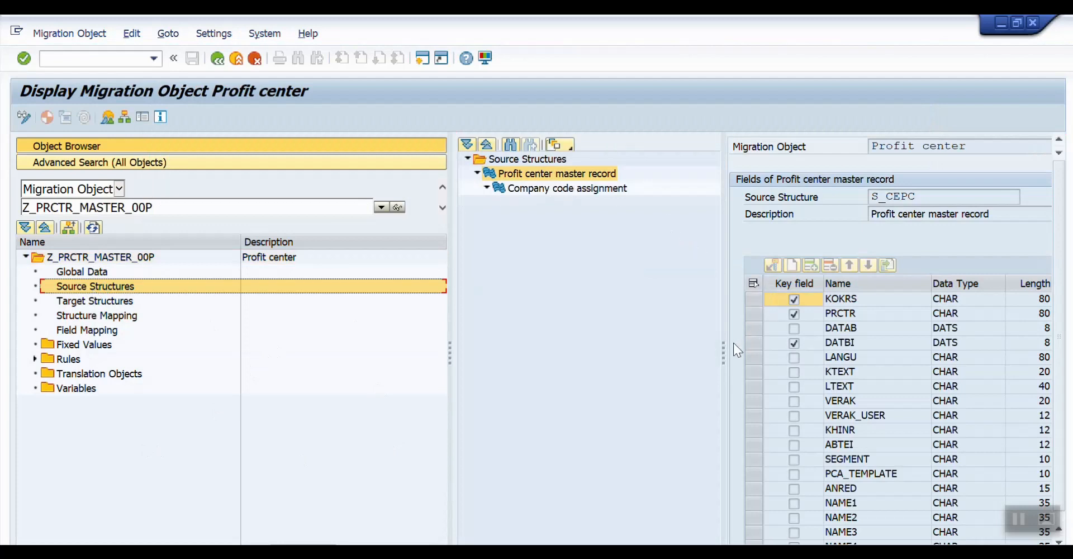
{"action": "left_click_drag", "start_coordinate": [724, 343], "coordinate": [646, 335]}
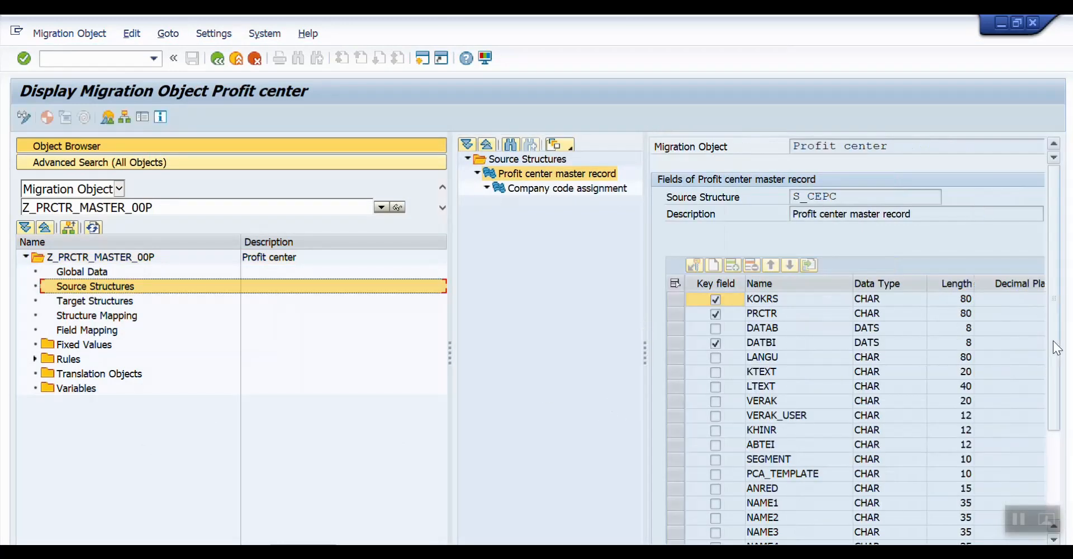
{"action": "left_click_drag", "start_coordinate": [1053, 342], "coordinate": [1055, 246]}
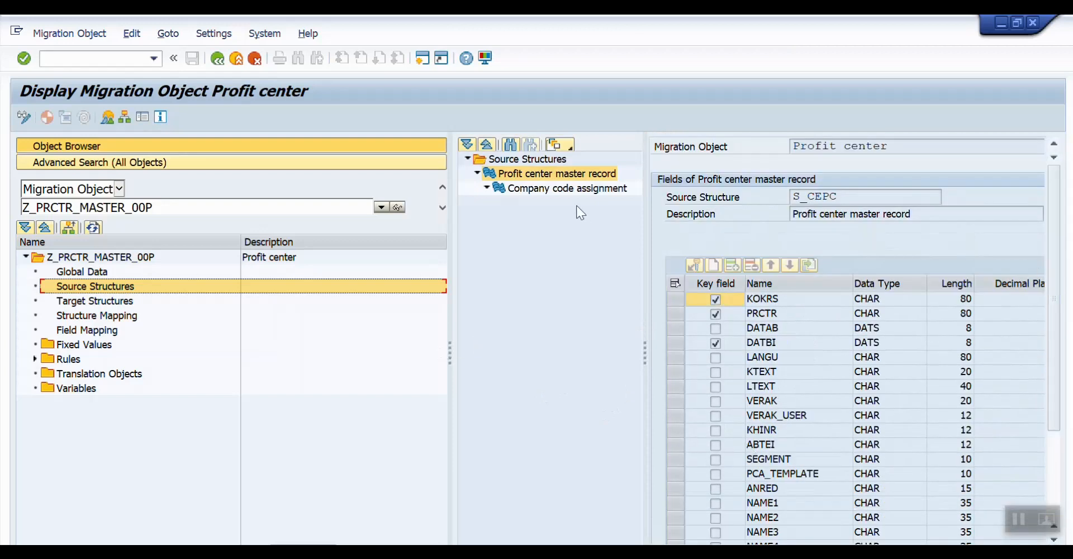
- Display the view of the Profit center master record structure and examine the field visibility for On-premise - Enterprise Management
{"action": "right_click", "coordinate": [582, 176]}
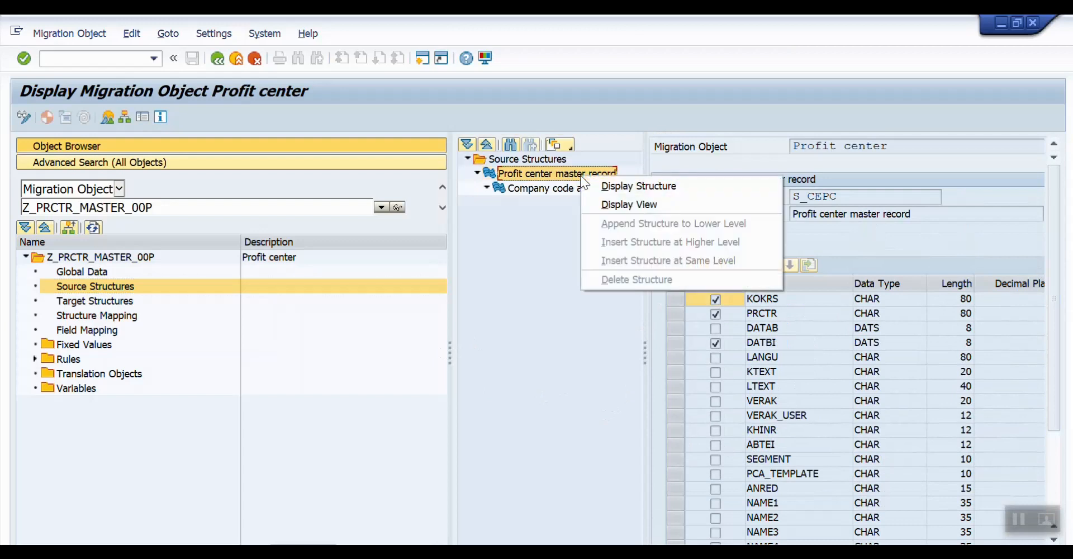
{"action": "left_click", "coordinate": [627, 206]}
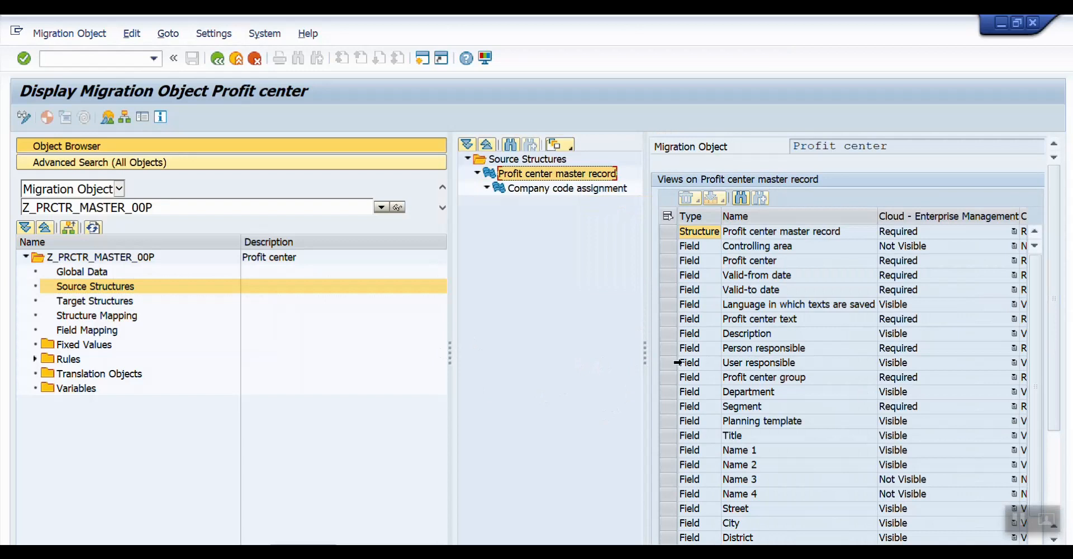
{"action": "left_click_drag", "start_coordinate": [643, 359], "coordinate": [551, 356]}
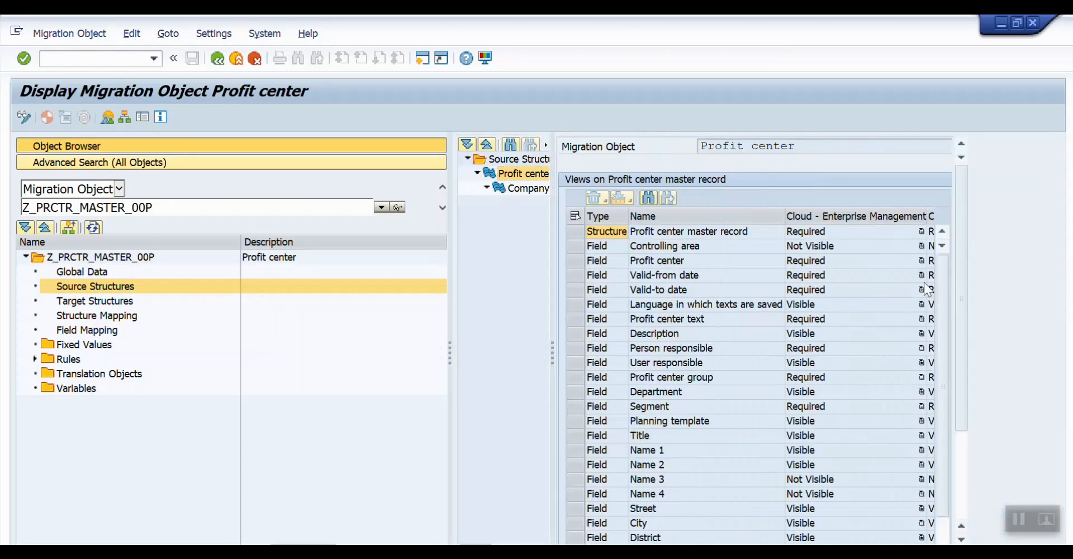
{"action": "left_click_drag", "start_coordinate": [926, 216], "coordinate": [827, 215]}
{"action": "left_click_drag", "start_coordinate": [898, 216], "coordinate": [854, 216]}
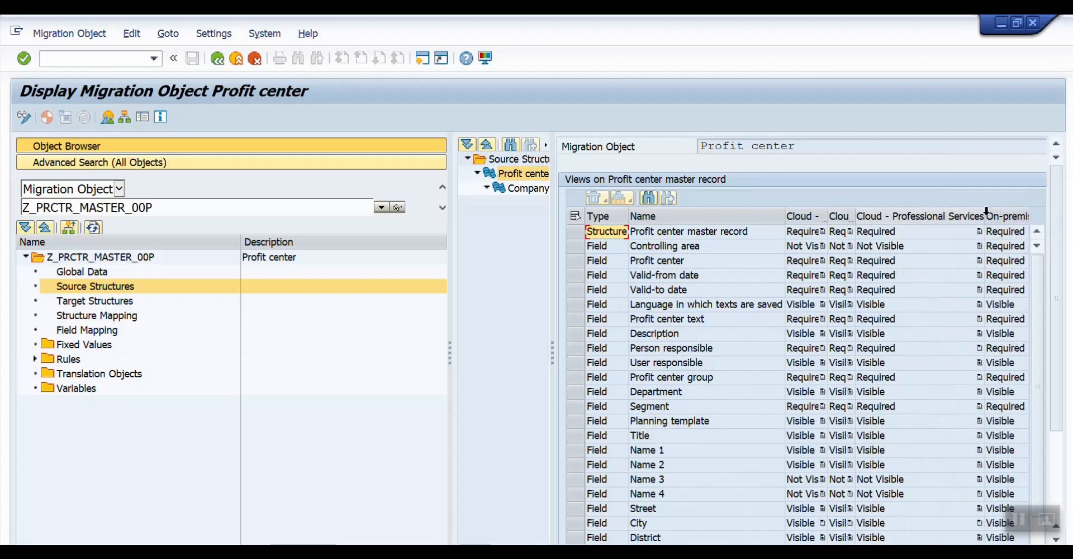
{"action": "left_click_drag", "start_coordinate": [985, 216], "coordinate": [871, 219]}
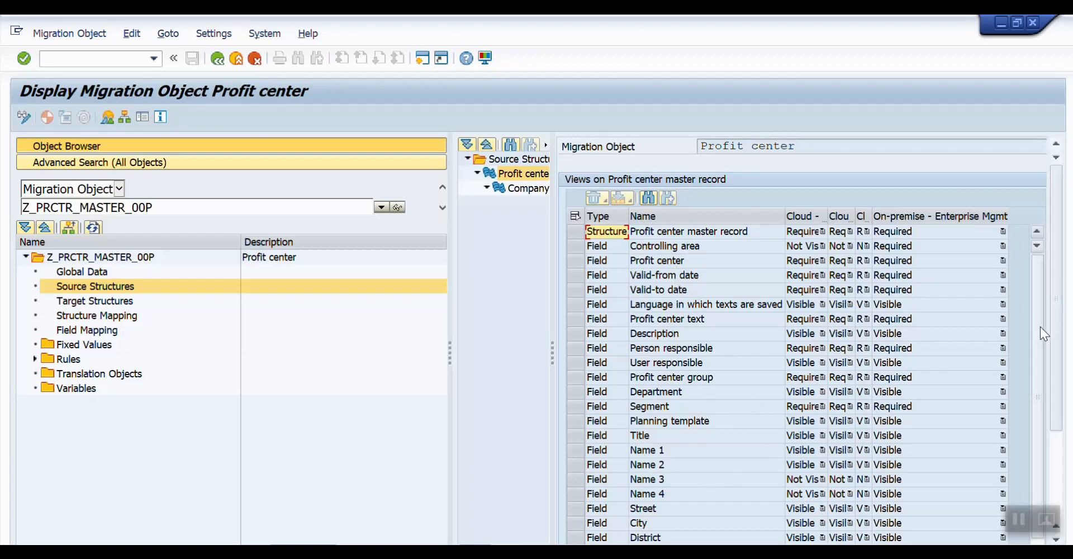
{"action": "scroll", "coordinate": [1040, 324], "scroll_direction": "down", "scroll_amount": 1}
{"action": "left_click_drag", "start_coordinate": [1040, 357], "coordinate": [1040, 265]}
{"action": "left_click_drag", "start_coordinate": [1053, 295], "coordinate": [1054, 243]}
{"action": "left_click_drag", "start_coordinate": [550, 351], "coordinate": [685, 350]}
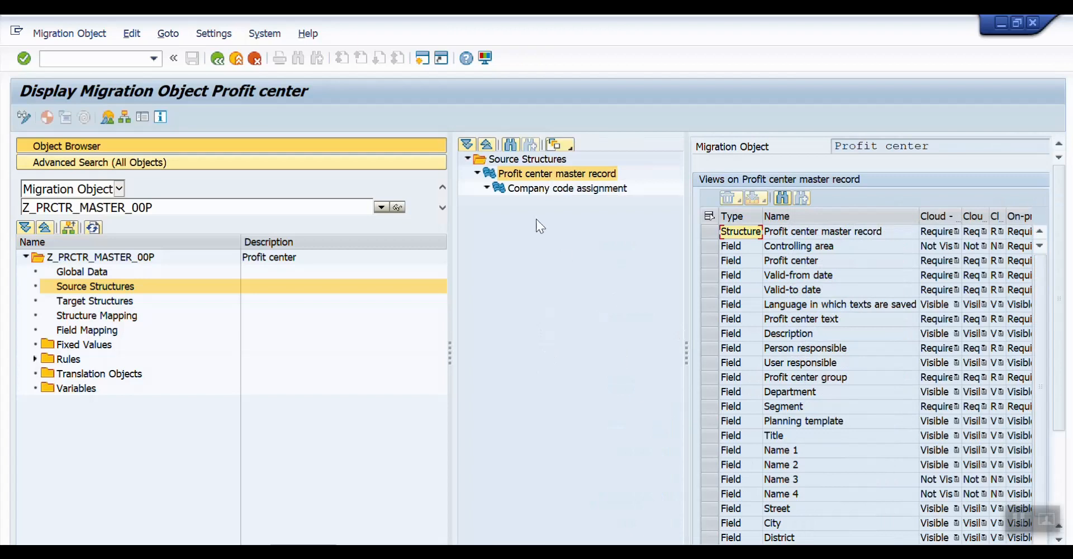
- Switch the migration object to change mode and delete the Company code assignment source structure
{"action": "left_click", "coordinate": [544, 189]}
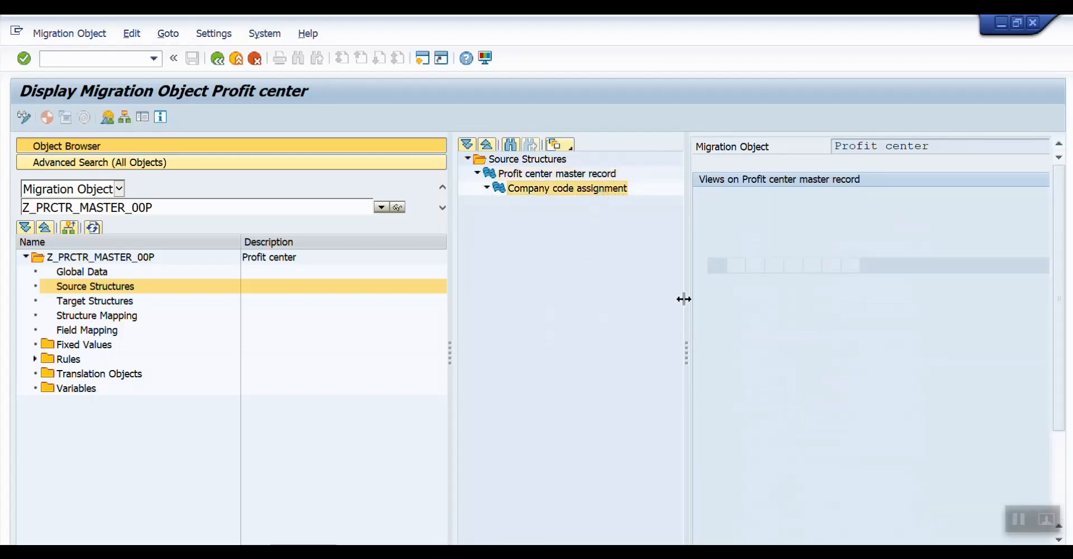
{"action": "left_click_drag", "start_coordinate": [685, 335], "coordinate": [663, 325]}
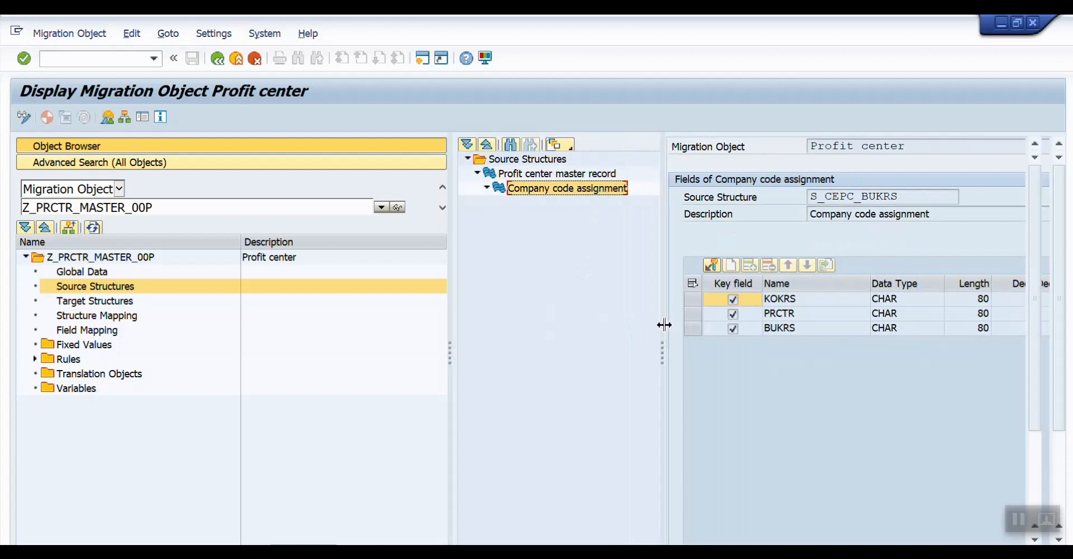
{"action": "left_click", "coordinate": [20, 121]}
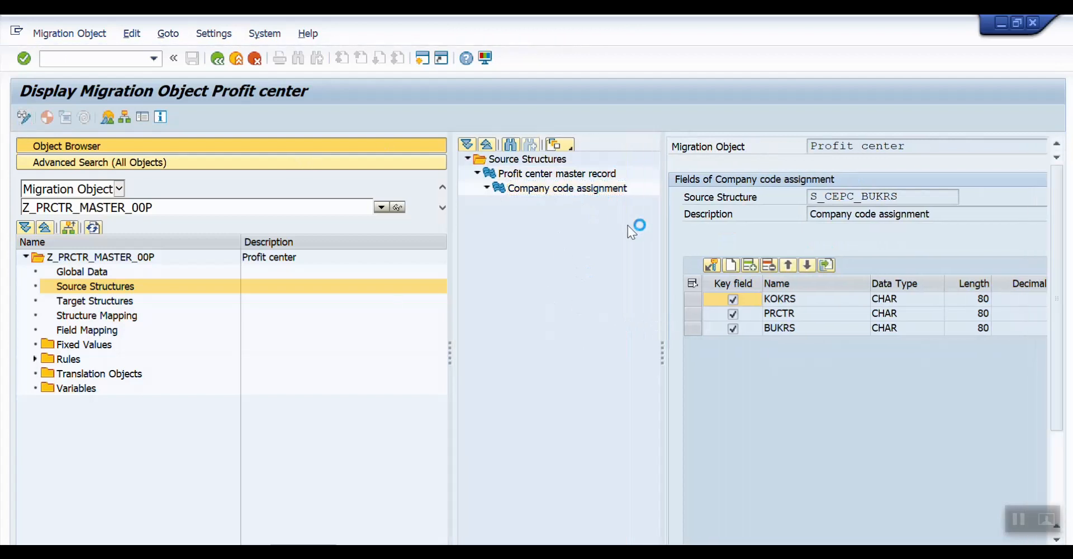
{"action": "left_click", "coordinate": [591, 191]}
{"action": "right_click", "coordinate": [590, 191]}
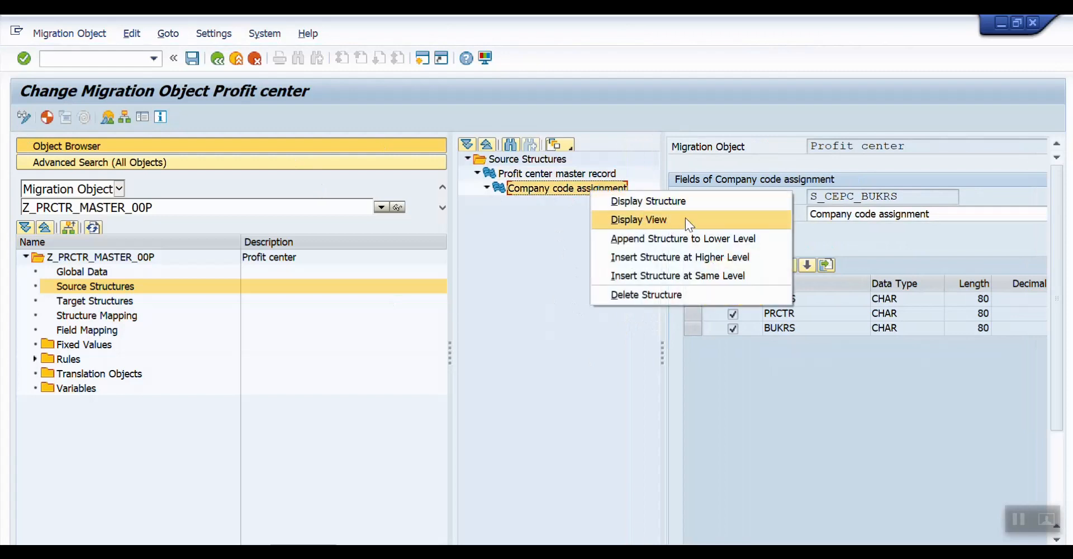
{"action": "left_click", "coordinate": [693, 292]}
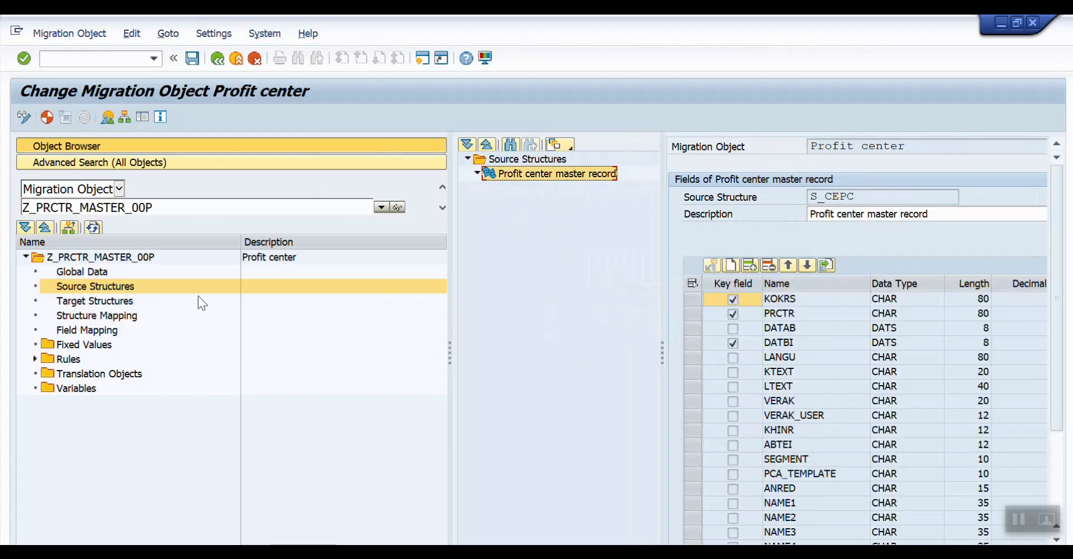
- Save the source structure change and open the target structures to review the function module details of DMC_MIG_PROFITCENTER
{"action": "left_click", "coordinate": [94, 301]}
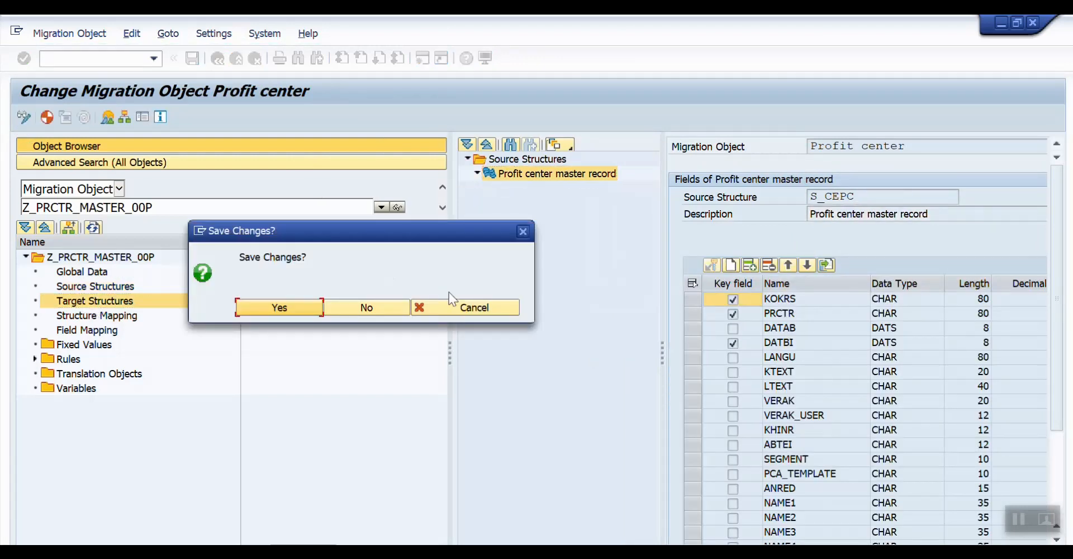
{"action": "left_click", "coordinate": [285, 305]}
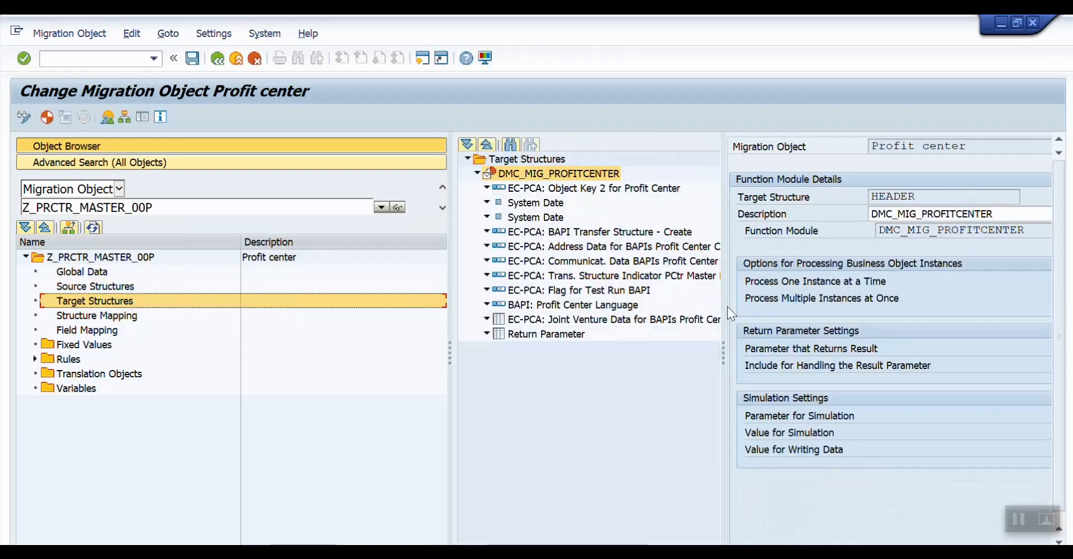
{"action": "left_click_drag", "start_coordinate": [719, 341], "coordinate": [643, 335]}
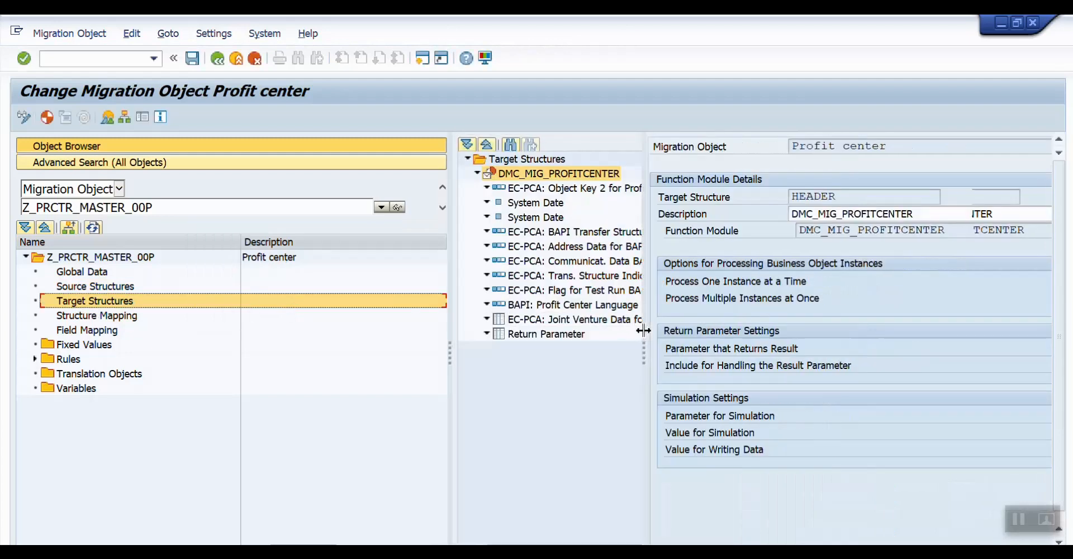
{"action": "left_click_drag", "start_coordinate": [962, 229], "coordinate": [797, 230]}
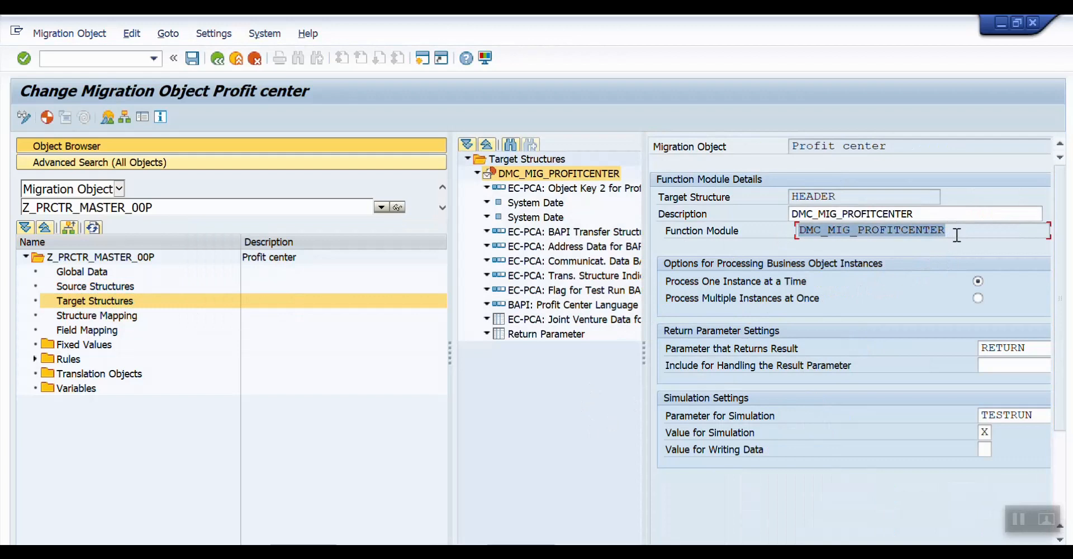
{"action": "left_click", "coordinate": [930, 231]}
{"action": "left_click_drag", "start_coordinate": [642, 353], "coordinate": [721, 344]}
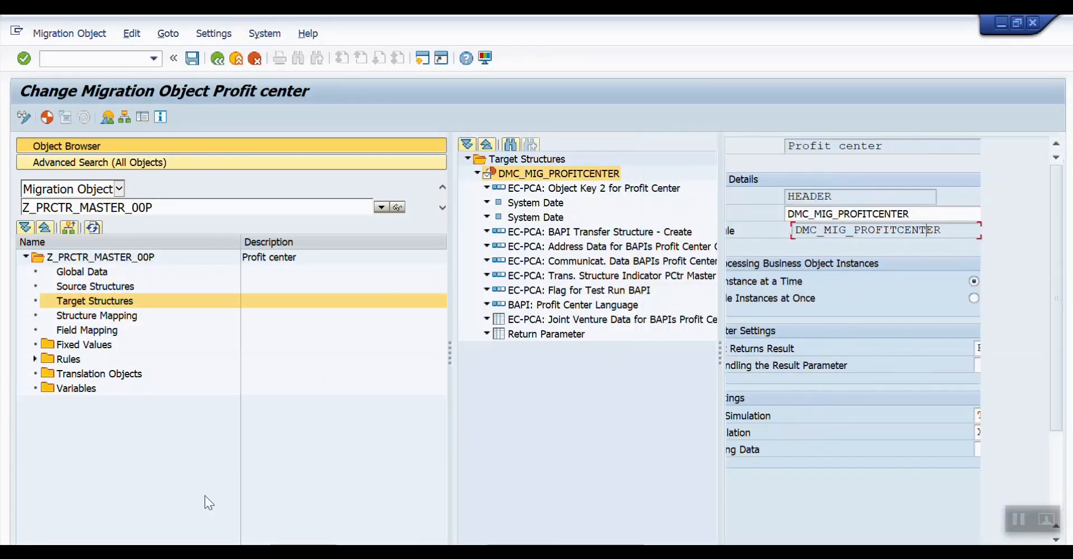
- Generate the changed Profit center migration object
{"action": "left_click", "coordinate": [46, 119]}
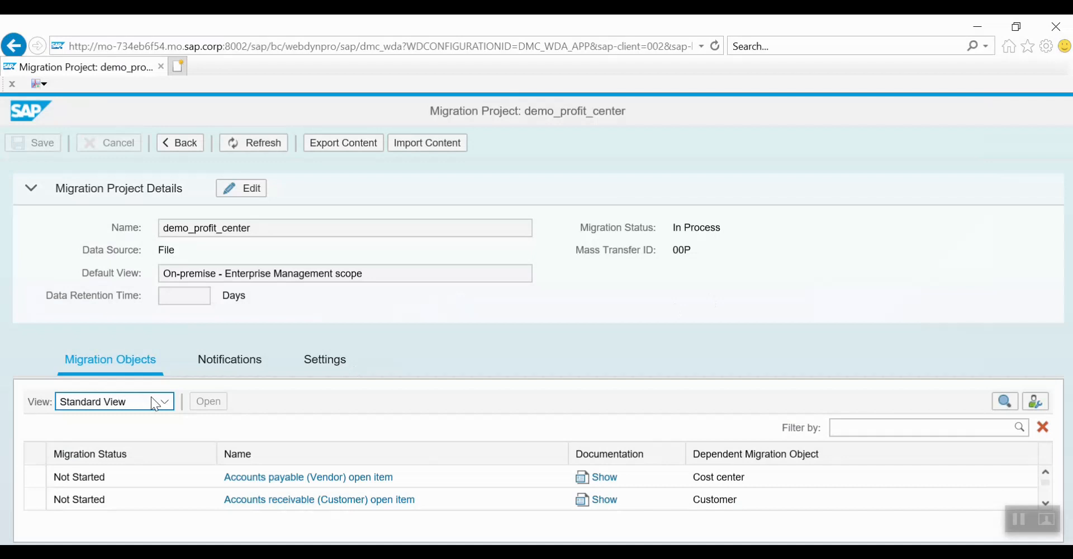
- Switch to the migration cockpit, open the In Process object Profit center of project demo_profit_center and download its template
{"action": "left_click", "coordinate": [162, 409]}
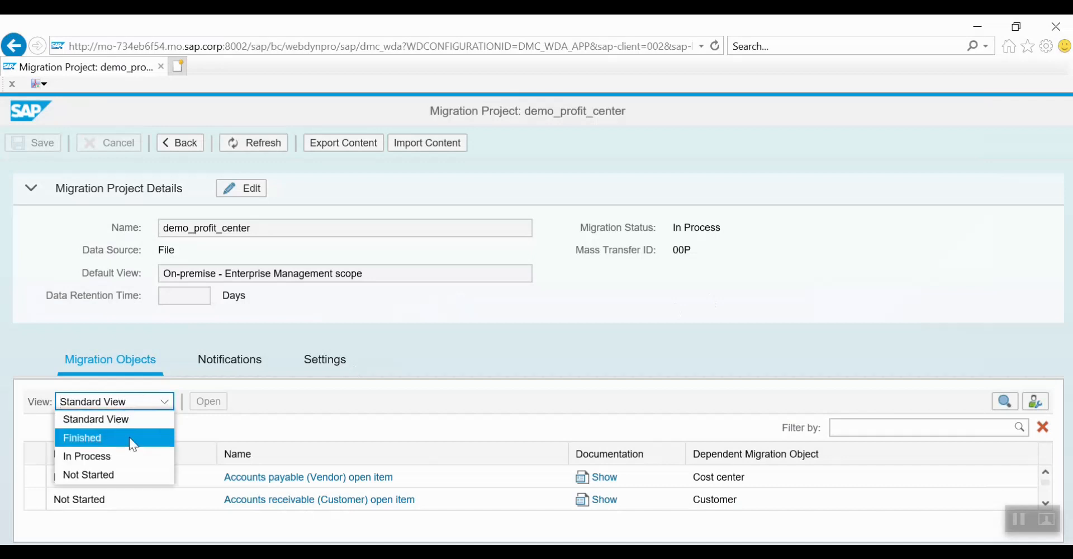
{"action": "left_click", "coordinate": [119, 457]}
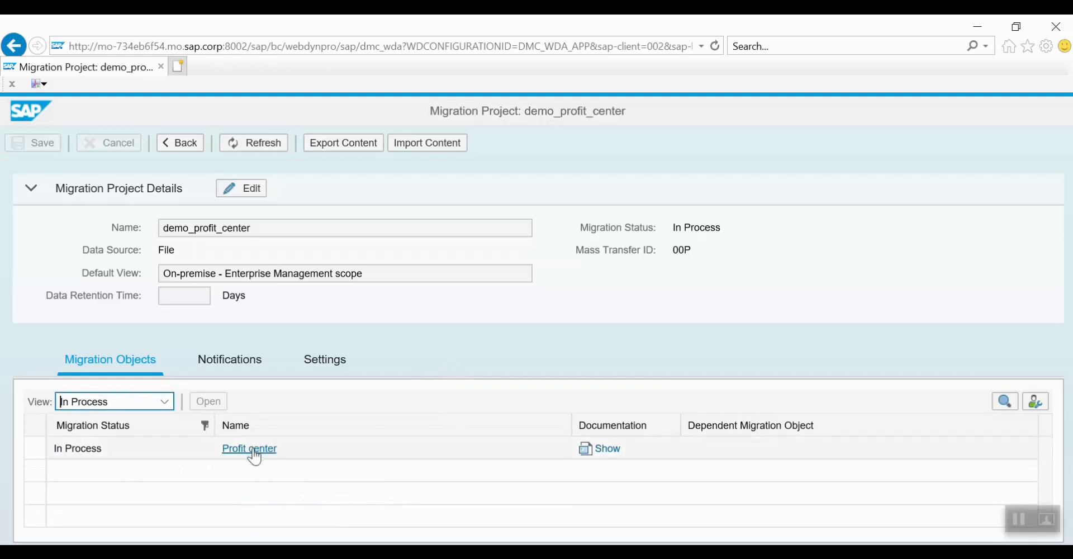
{"action": "left_click", "coordinate": [253, 449]}
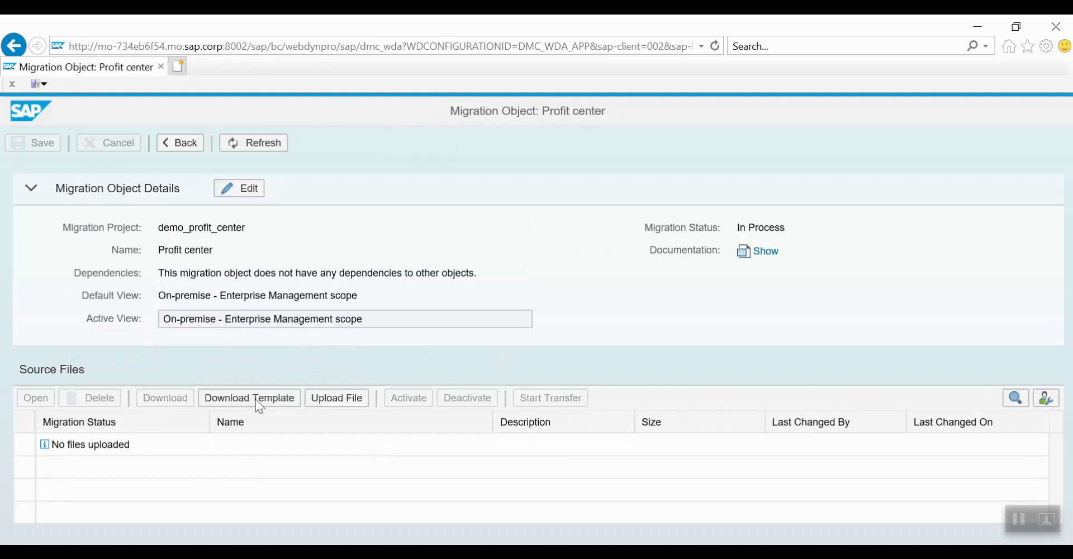
{"action": "left_click", "coordinate": [271, 398]}
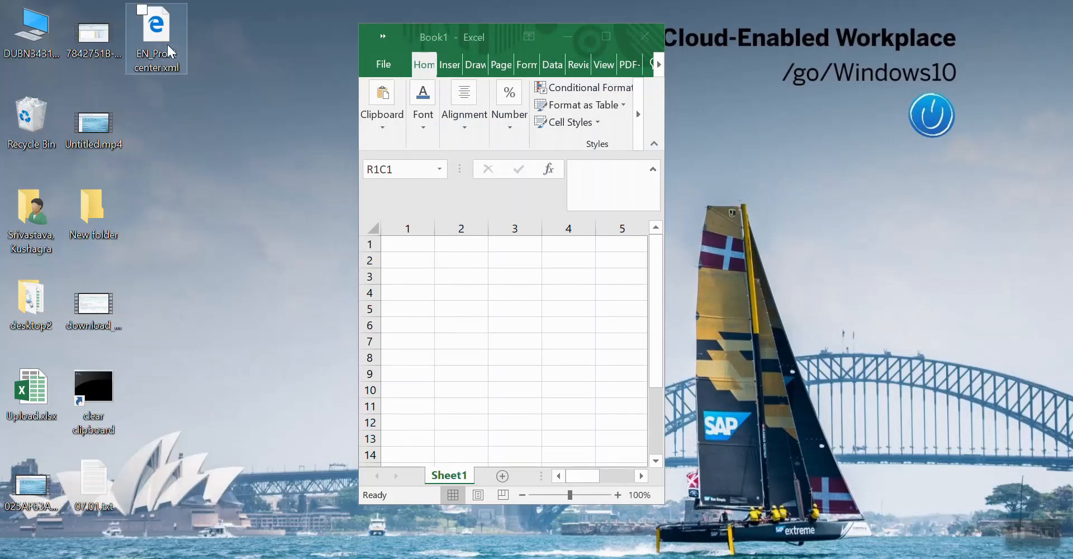
- Open the downloaded EN_Profit center.xml in Excel and review its Field List and Profit center master record sheets
{"action": "left_click_drag", "start_coordinate": [171, 52], "coordinate": [483, 332]}
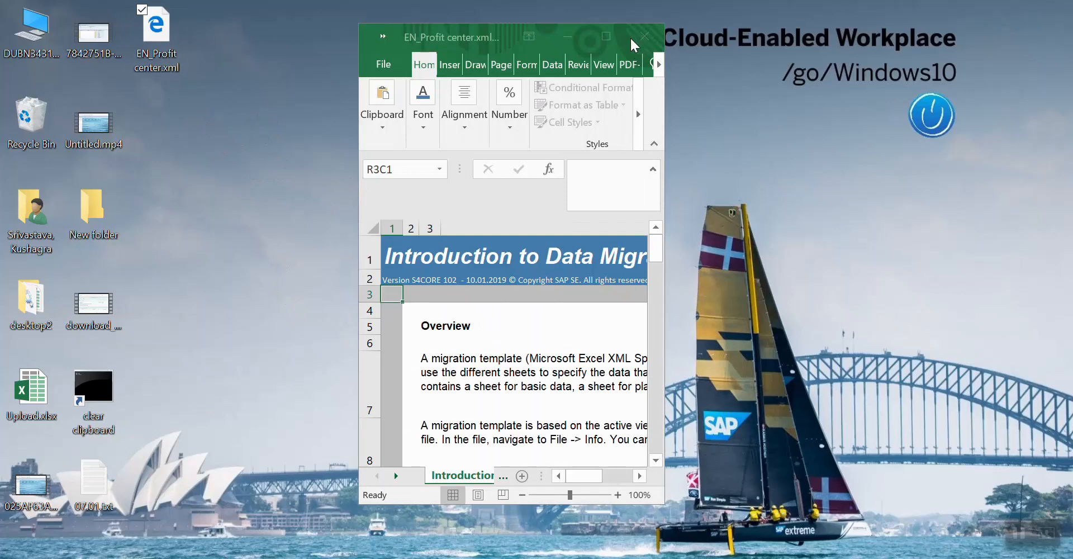
{"action": "left_click", "coordinate": [611, 36]}
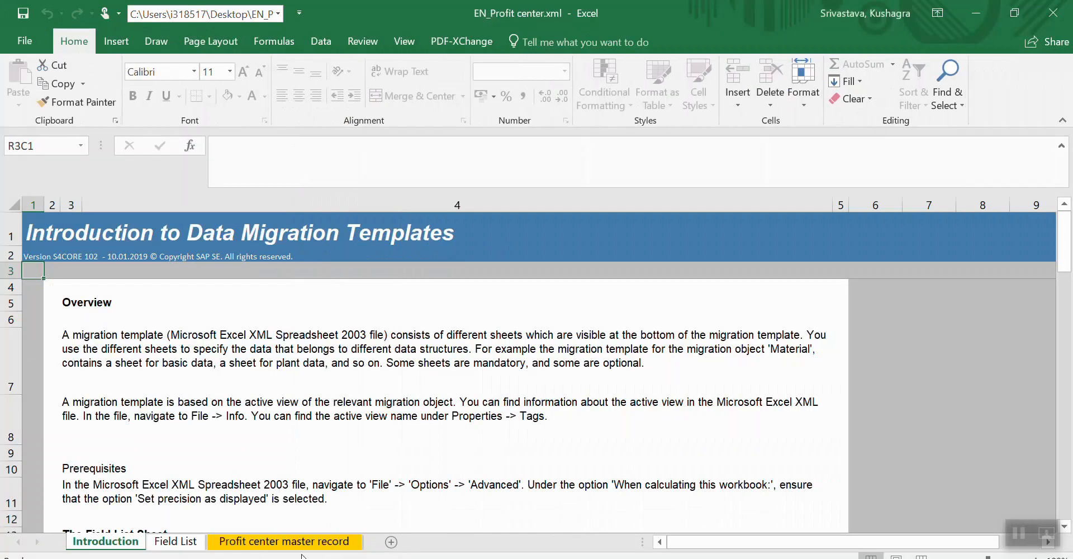
{"action": "left_click", "coordinate": [181, 542]}
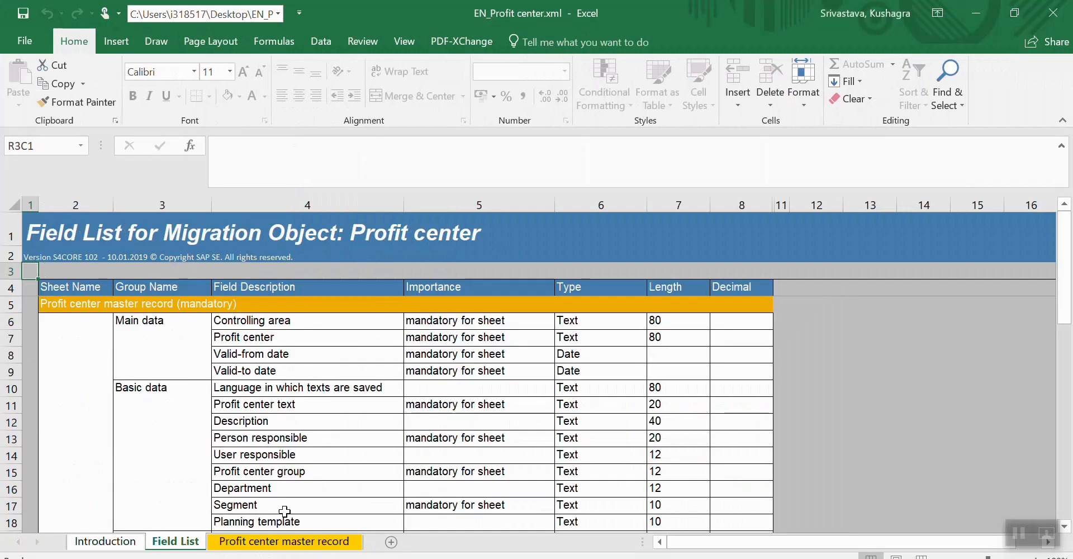
{"action": "left_click", "coordinate": [290, 541]}
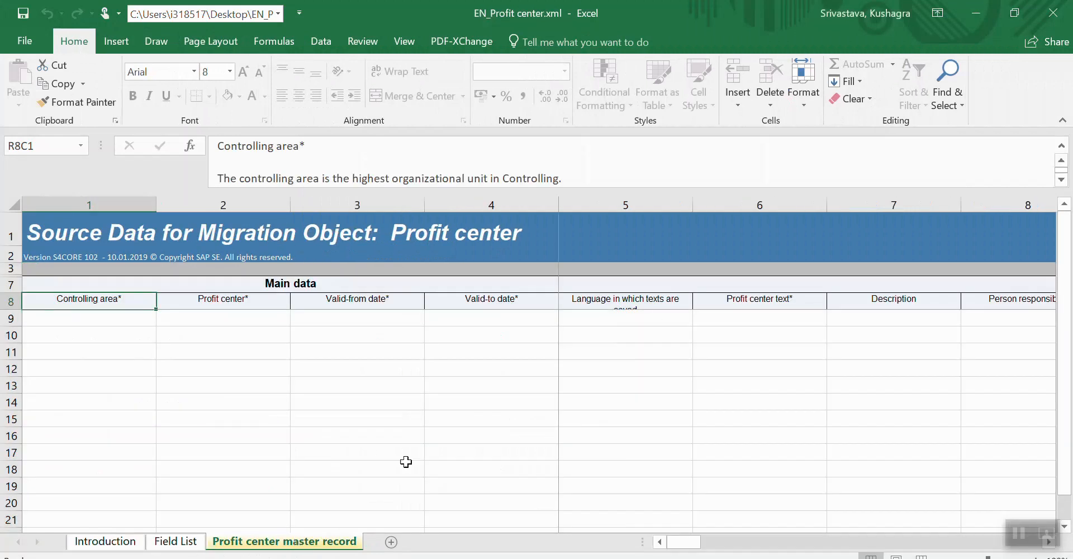
- Enter CCEP as the controlling area and PC_TEST2 as the profit center in the first data row
{"action": "left_click", "coordinate": [108, 319]}
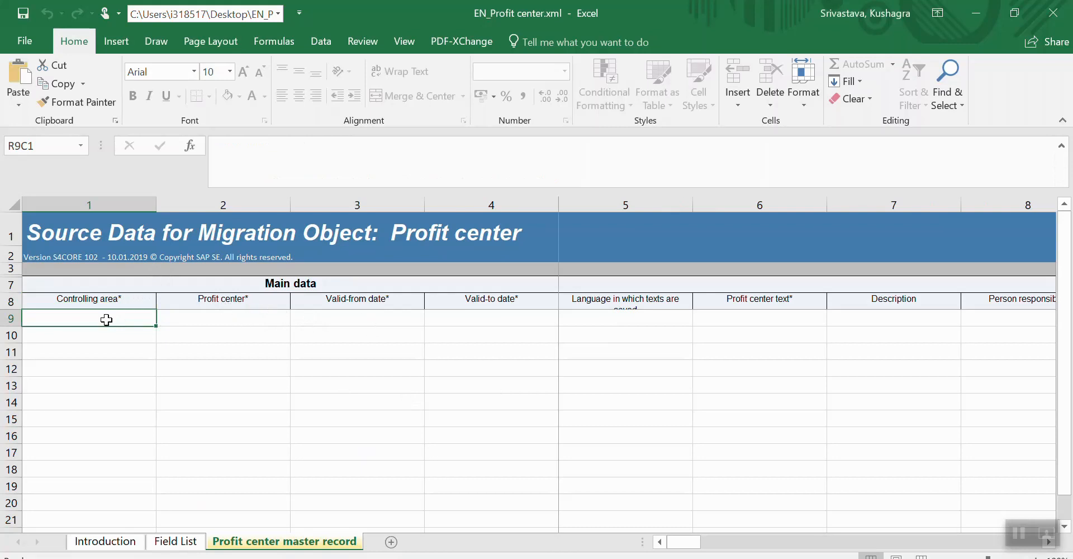
{"action": "type", "text": "ccep"}
{"action": "key", "text": "BackSpace"}
{"action": "key", "text": "BackSpace"}
{"action": "key", "text": "BackSpace"}
{"action": "key", "text": "BackSpace"}
{"action": "type", "text": "CEE"}
{"action": "key", "text": "BackSpace"}
{"action": "key", "text": "BackSpace"}
{"action": "type", "text": "CEP"}
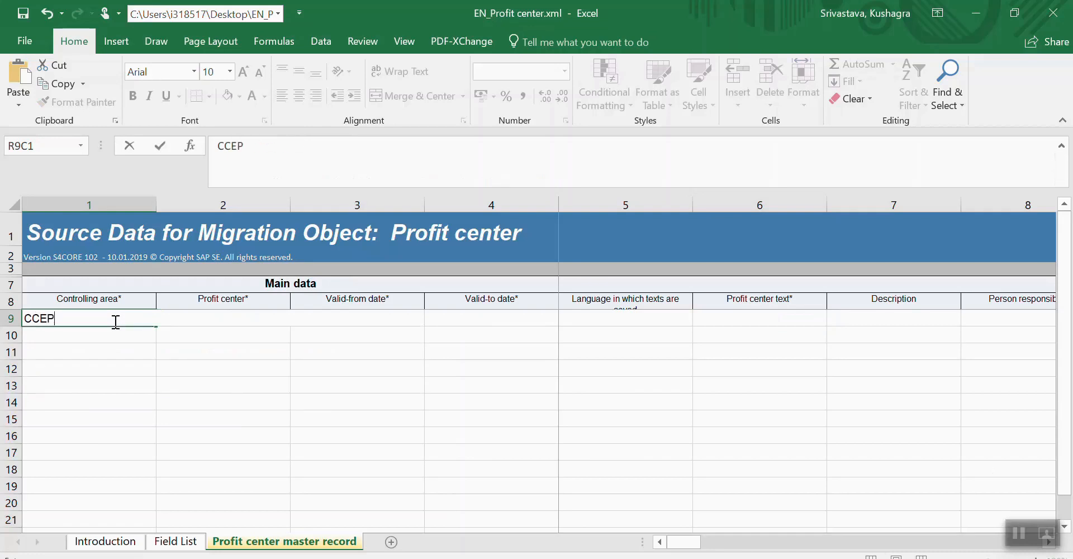
{"action": "key", "text": "Tab"}
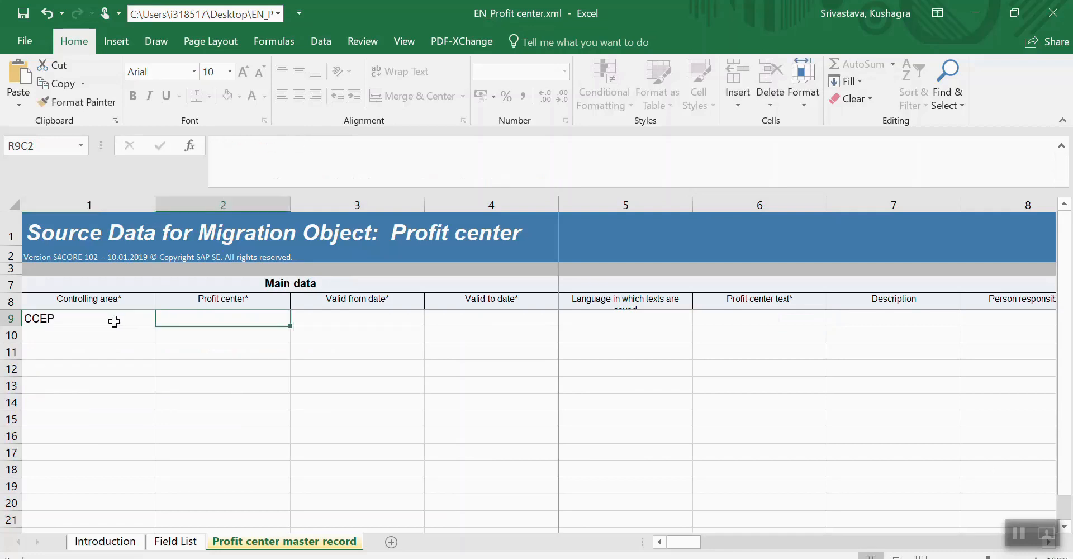
{"action": "type", "text": "PC_TEST"}
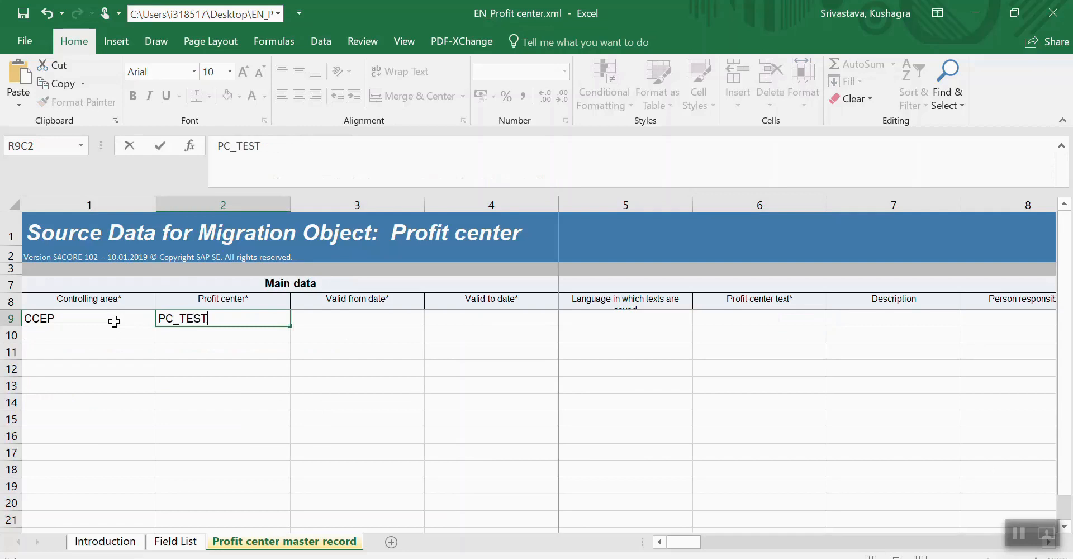
{"action": "type", "text": "2"}
- Set the record's valid-from date to 01.01.2018 and its valid-to date to 31.12.2019
{"action": "left_click", "coordinate": [354, 321]}
{"action": "type", "text": "01.01.2018"}
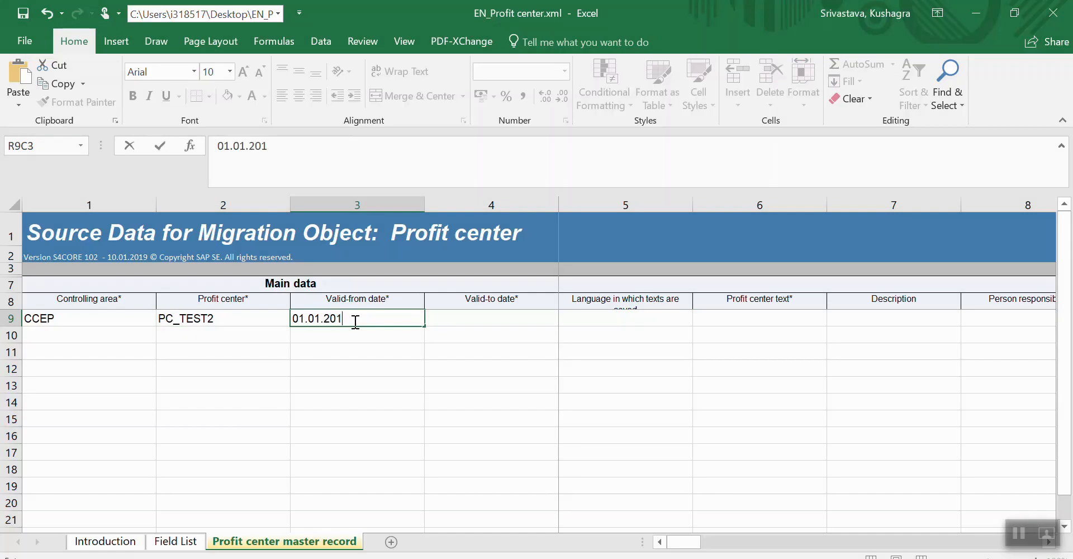
{"action": "left_click", "coordinate": [464, 316]}
{"action": "type", "text": "21.12."}
{"action": "key", "text": "BackSpace"}
{"action": "key", "text": "BackSpace"}
{"action": "key", "text": "BackSpace"}
{"action": "key", "text": "BackSpace"}
{"action": "key", "text": "BackSpace"}
{"action": "type", "text": "31.12.2019"}
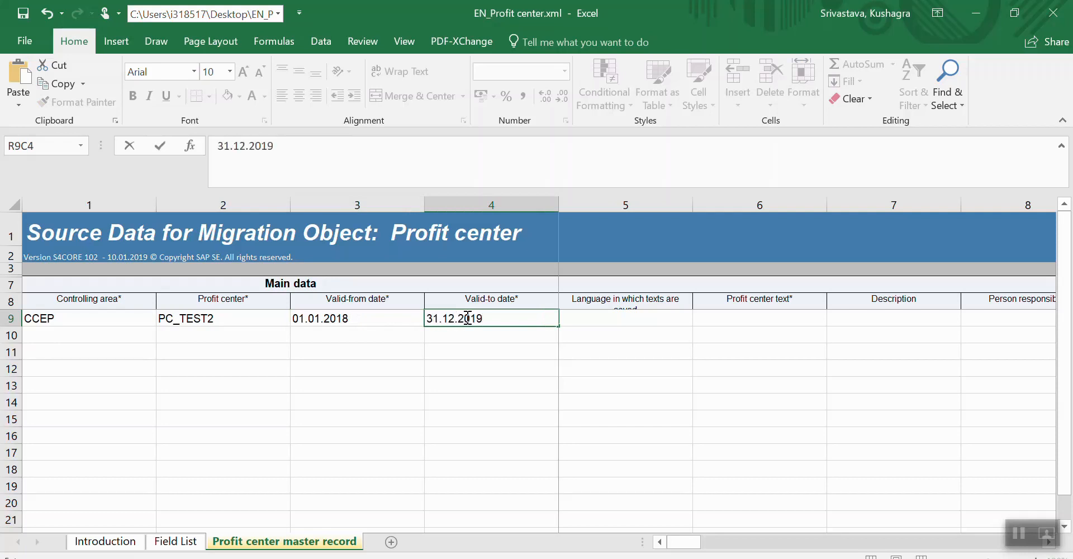
- Enter TEST LTMC as the profit center text and TESTUSER as the person responsible
{"action": "key", "text": "Tab"}
{"action": "key", "text": "Tab"}
{"action": "key", "text": "Tab"}
{"action": "key", "text": "shift+Tab"}
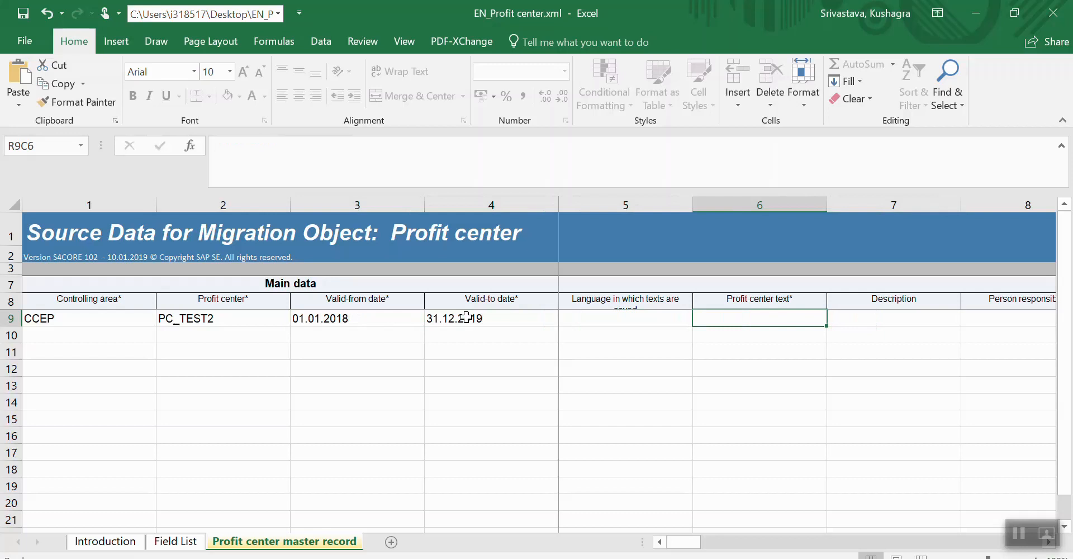
{"action": "type", "text": "TEST LTMC"}
{"action": "key", "text": "Tab"}
{"action": "key", "text": "Tab"}
{"action": "key", "text": "Tab"}
{"action": "key", "text": "shift+Tab"}
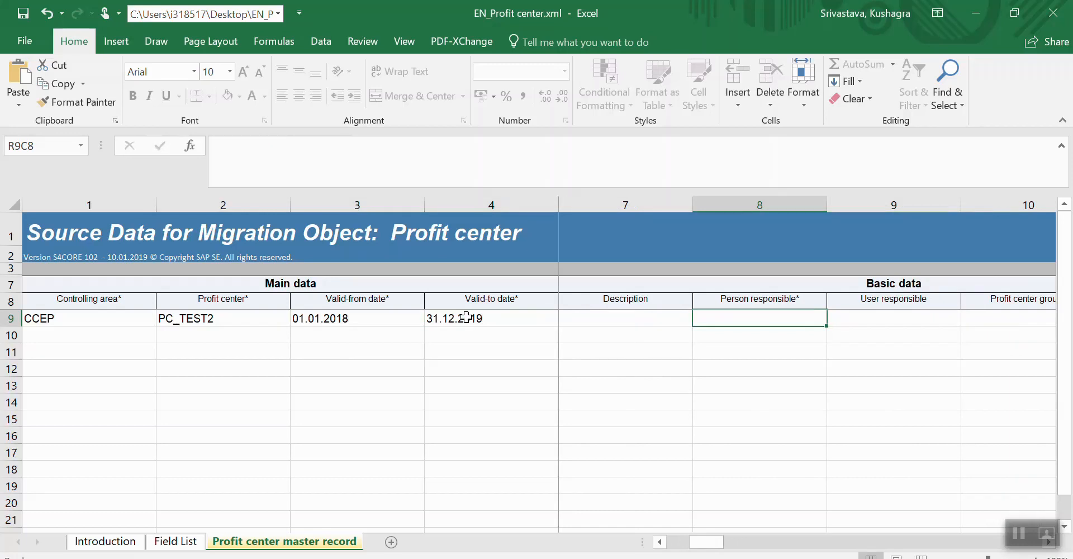
{"action": "type", "text": "TESTUSER"}
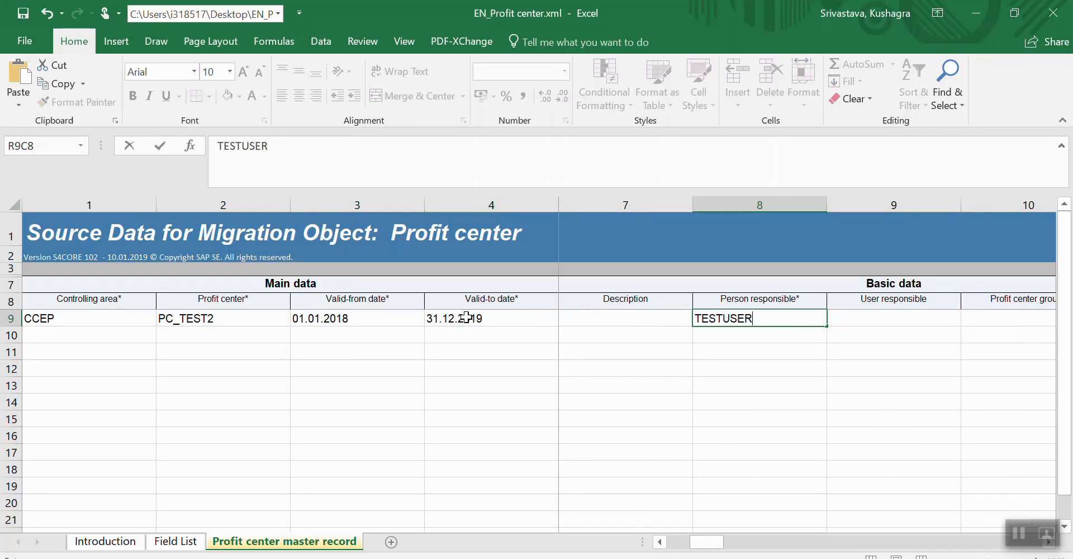
- Enter PC_TEST as the record's profit center group and move to the Segment column
{"action": "key", "text": "Tab"}
{"action": "key", "text": "Tab"}
{"action": "key", "text": "Tab"}
{"action": "key", "text": "shift+Tab"}
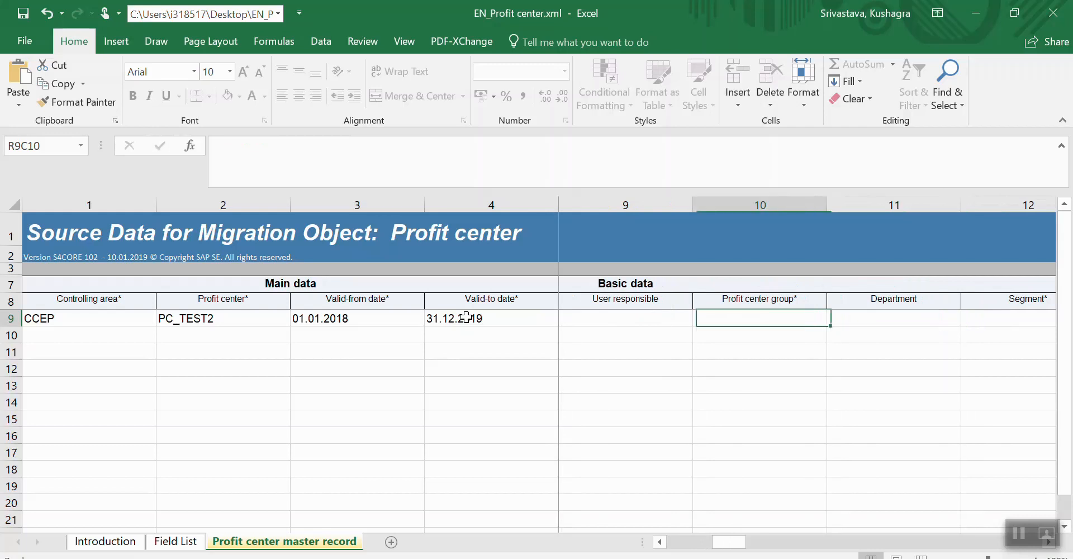
{"action": "type", "text": "PC_TEST"}
{"action": "key", "text": "Tab"}
{"action": "key", "text": "Tab"}
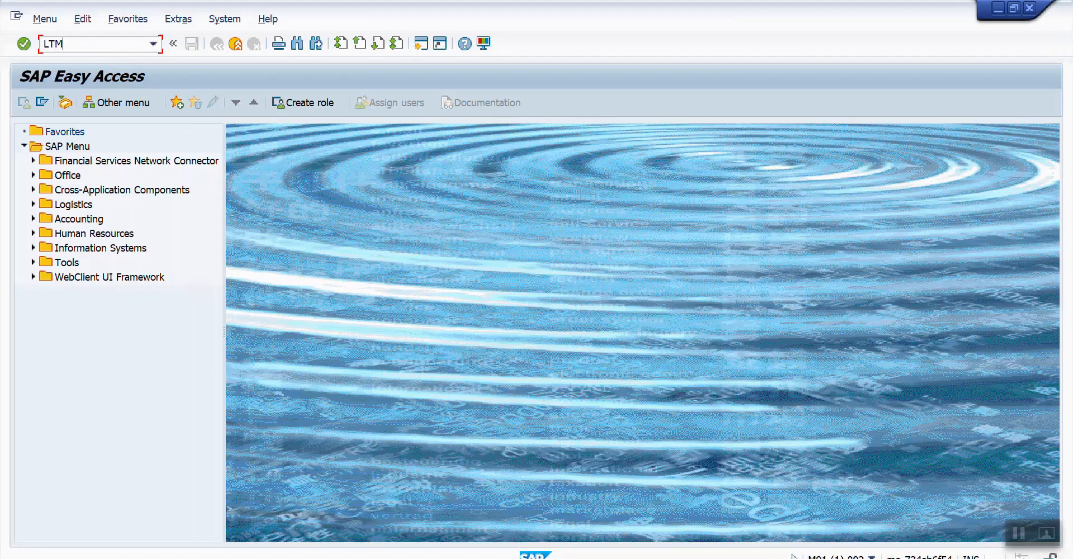
- Start transaction LTMOM in SAP GUI and open the Profit center migration object of project DEMO_PROFIT_CENTER
{"action": "type", "text": "OM"}
{"action": "key", "text": "Return"}
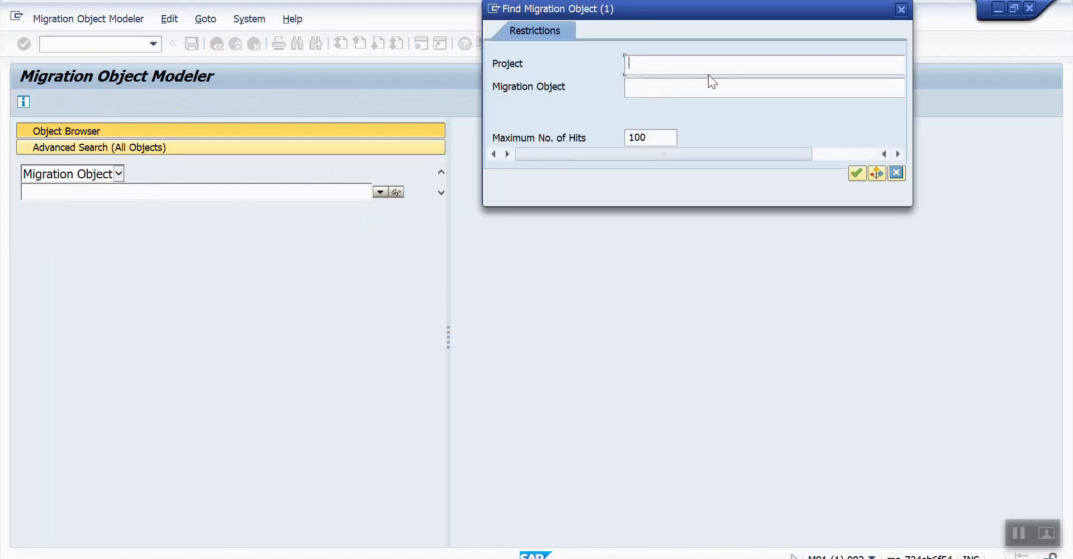
{"action": "type", "text": "PC_"}
{"action": "type", "text": "DEMO"}
{"action": "type", "text": "_PROFIT_CENTER"}
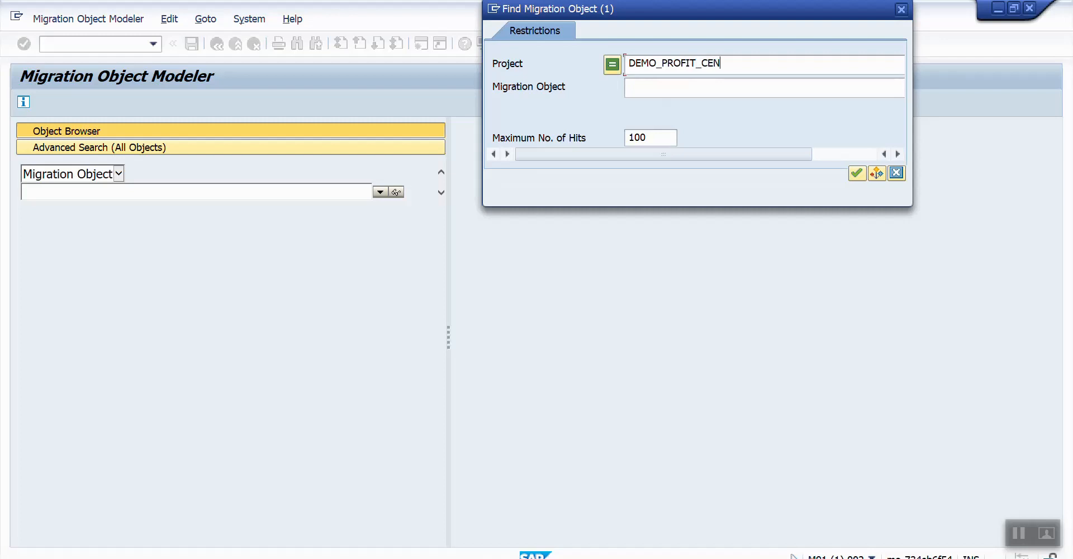
{"action": "key", "text": "Return"}
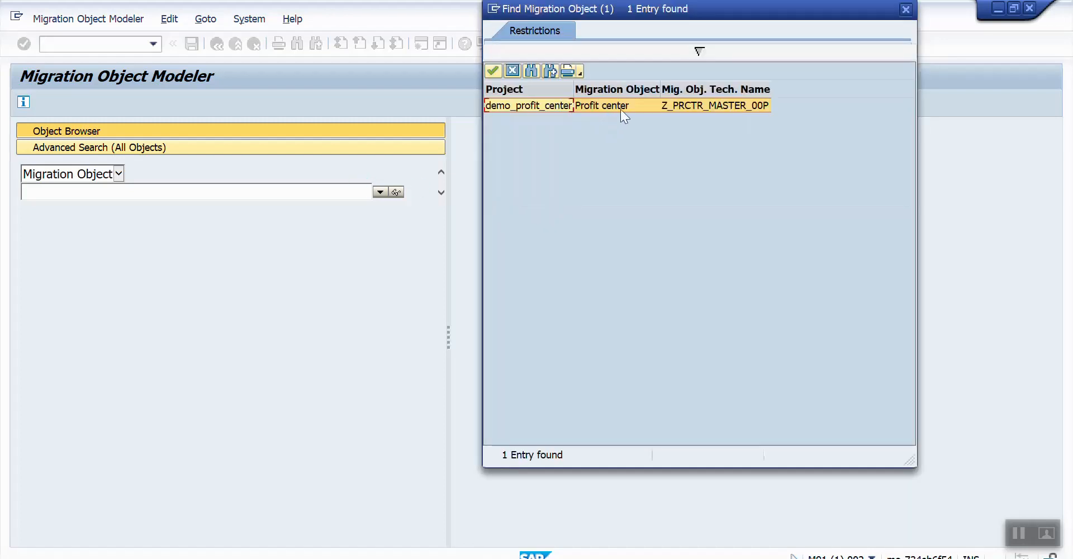
{"action": "double_click", "coordinate": [620, 109]}
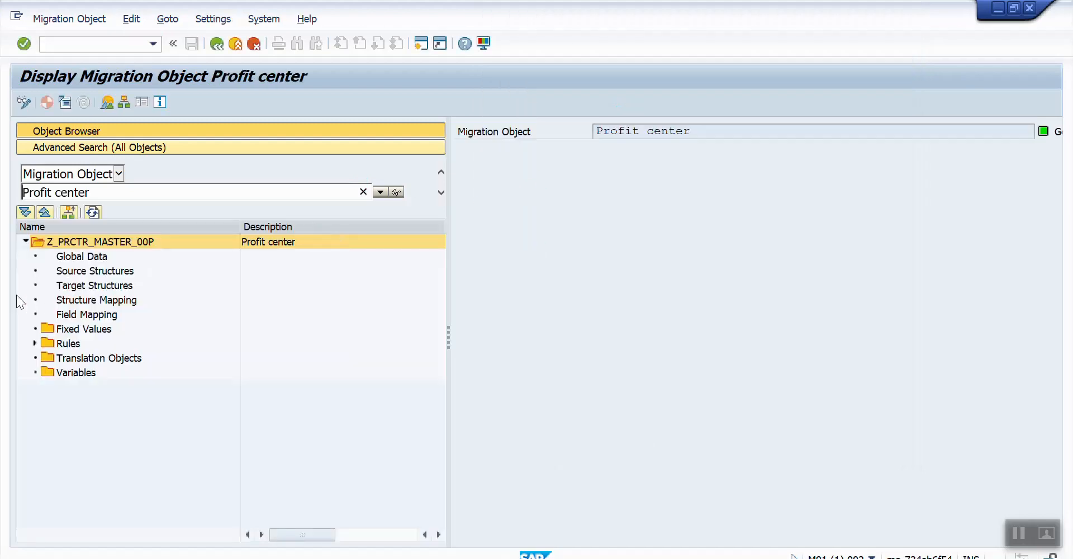
- Display the views of the Profit center master record source structure and switch the migration object to change mode
{"action": "left_click", "coordinate": [111, 274]}
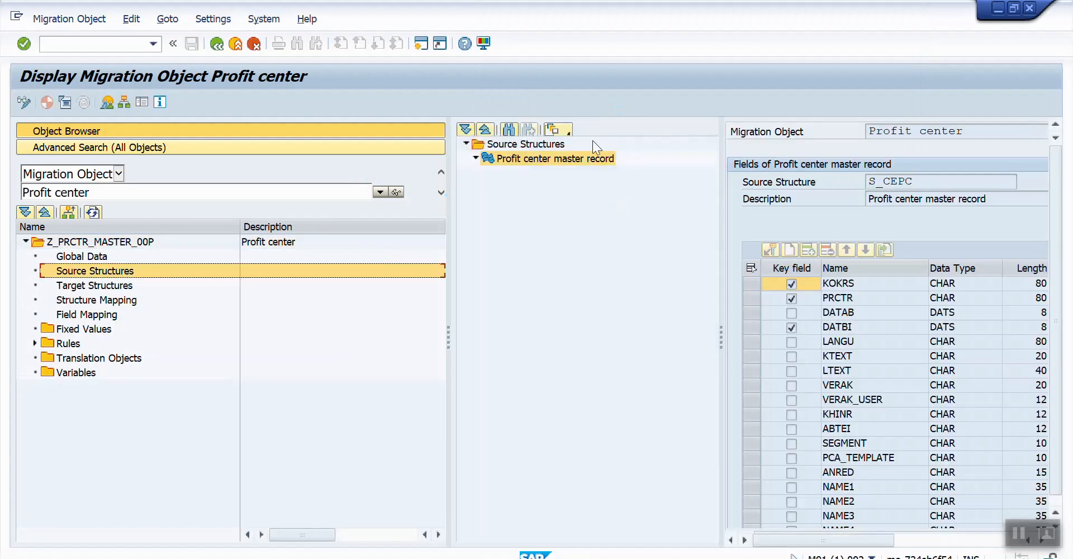
{"action": "left_click", "coordinate": [564, 161]}
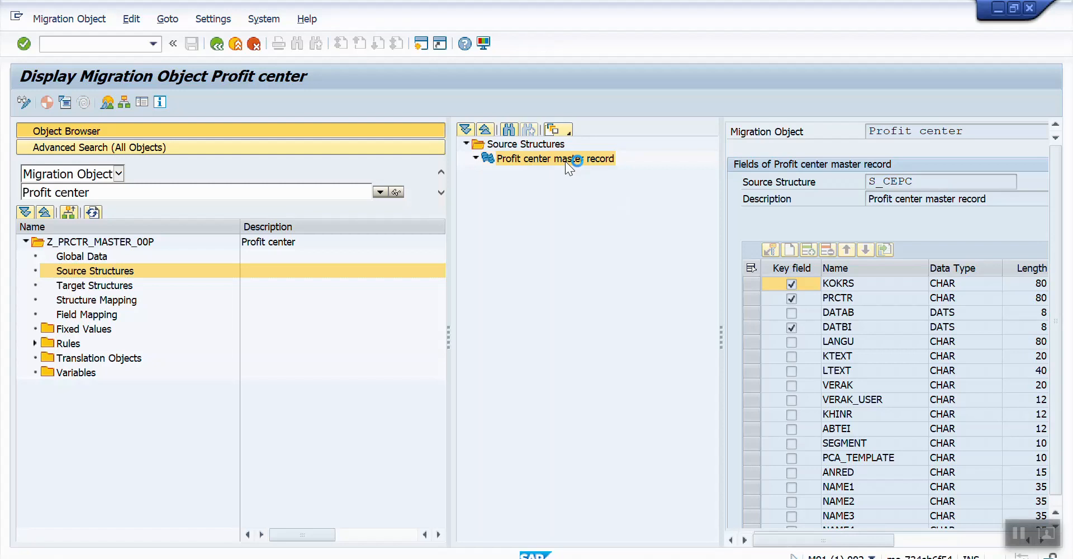
{"action": "right_click", "coordinate": [565, 161]}
{"action": "left_click", "coordinate": [598, 191]}
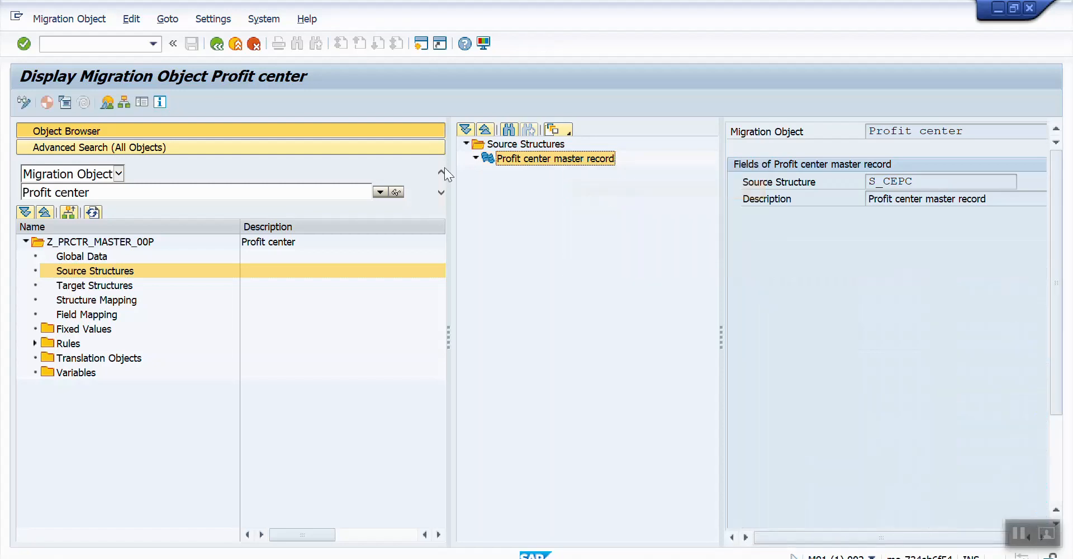
{"action": "left_click", "coordinate": [24, 102]}
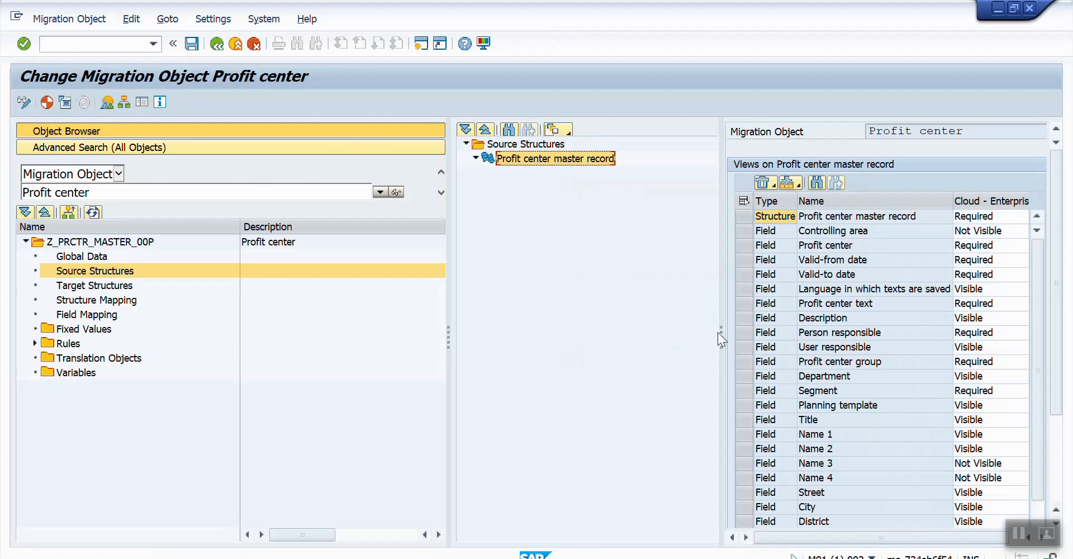
- Widen the views table and narrow the three Cloud scope columns to bring the On-premise - Enterprise Mgmt column into full view
{"action": "left_click_drag", "start_coordinate": [718, 333], "coordinate": [614, 331]}
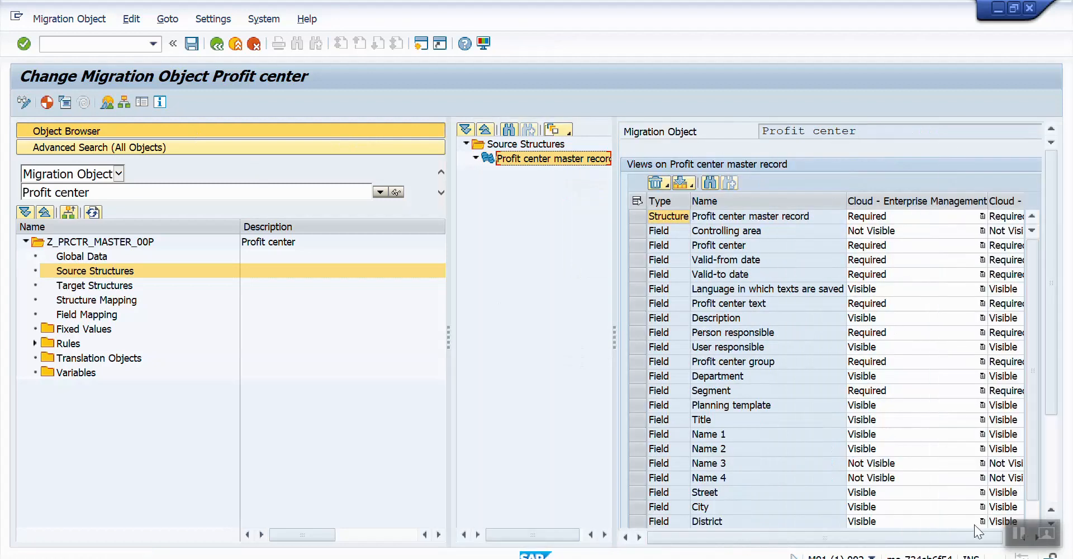
{"action": "left_click_drag", "start_coordinate": [978, 539], "coordinate": [1038, 537]}
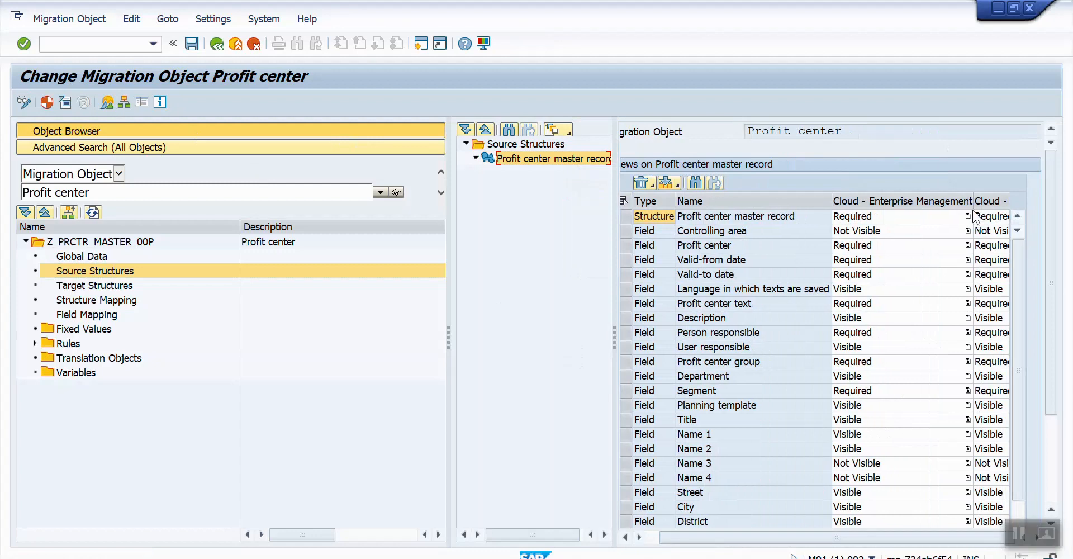
{"action": "left_click_drag", "start_coordinate": [973, 201], "coordinate": [878, 200]}
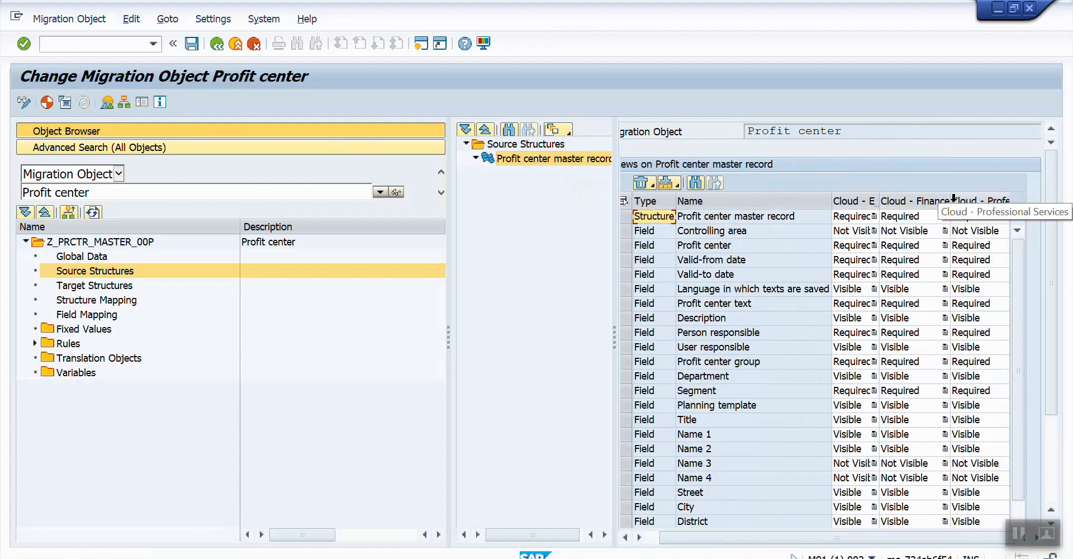
{"action": "left_click_drag", "start_coordinate": [953, 200], "coordinate": [895, 200]}
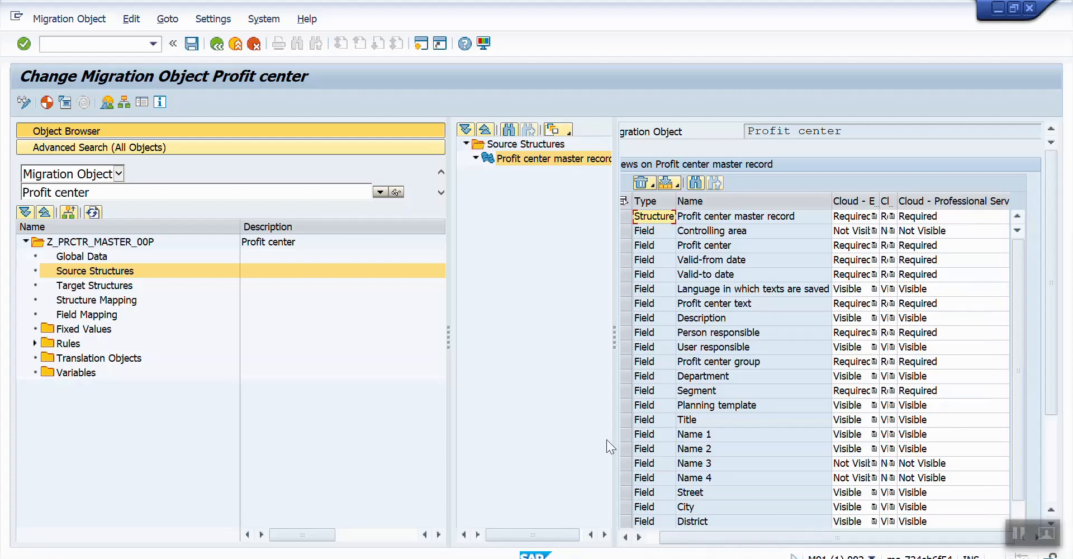
{"action": "left_click_drag", "start_coordinate": [614, 354], "coordinate": [542, 353]}
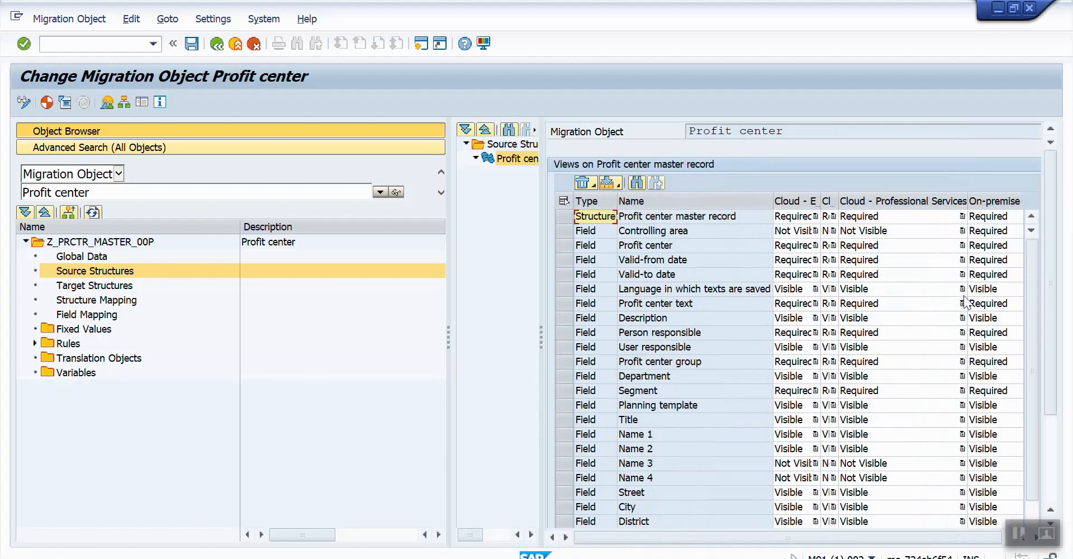
{"action": "left_click_drag", "start_coordinate": [956, 201], "coordinate": [864, 202]}
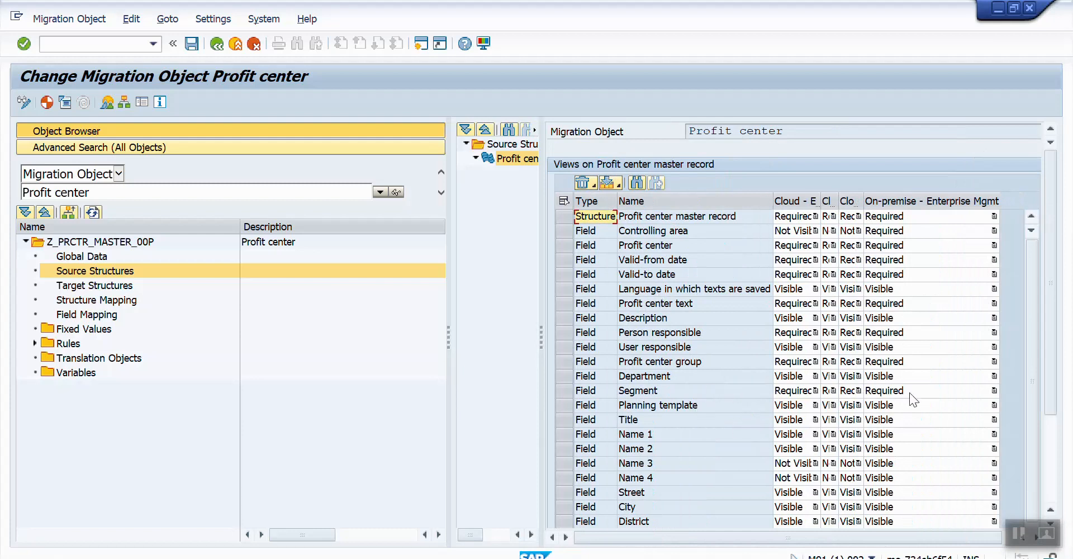
- Set the Segment field to Visible for the On-premise - Enterprise Mgmt scope, then save and generate the migration object
{"action": "left_click", "coordinate": [994, 390]}
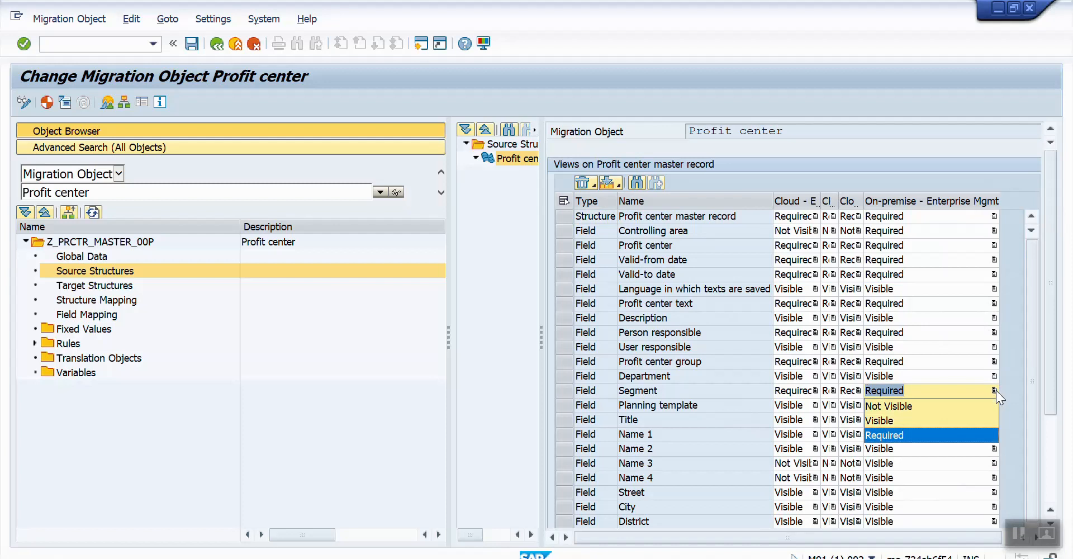
{"action": "left_click", "coordinate": [923, 418]}
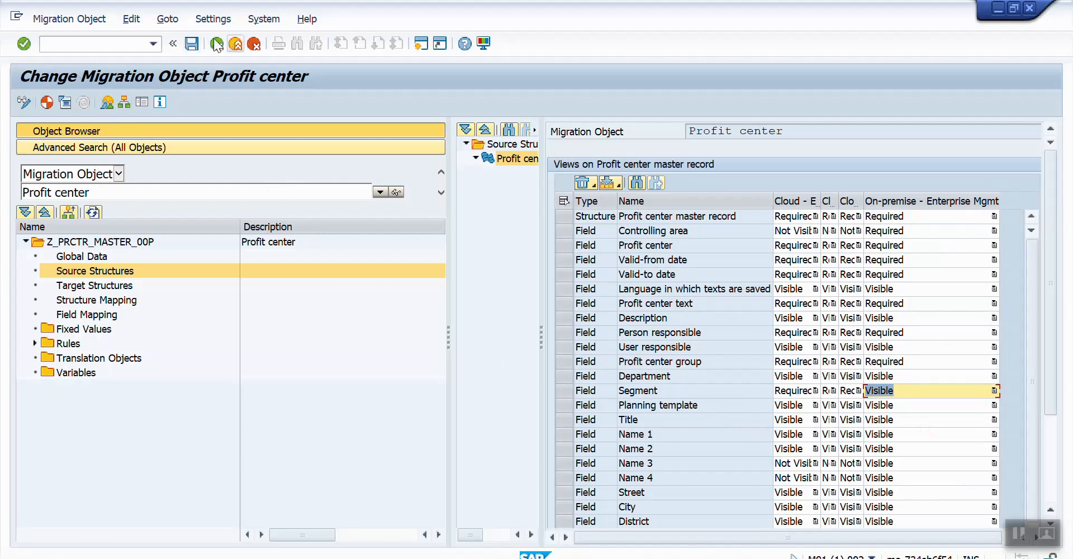
{"action": "left_click", "coordinate": [190, 44]}
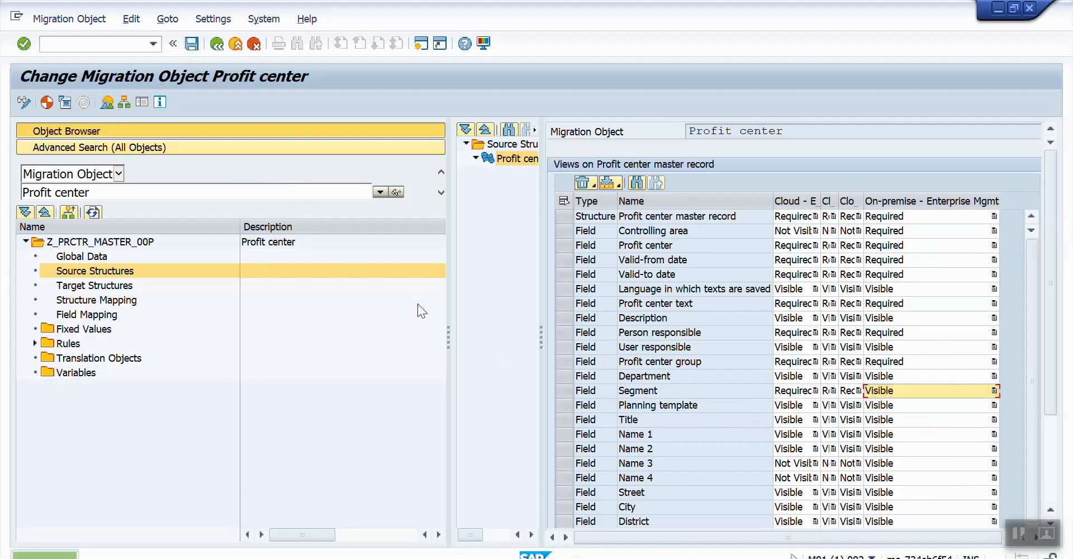
{"action": "left_click", "coordinate": [47, 102]}
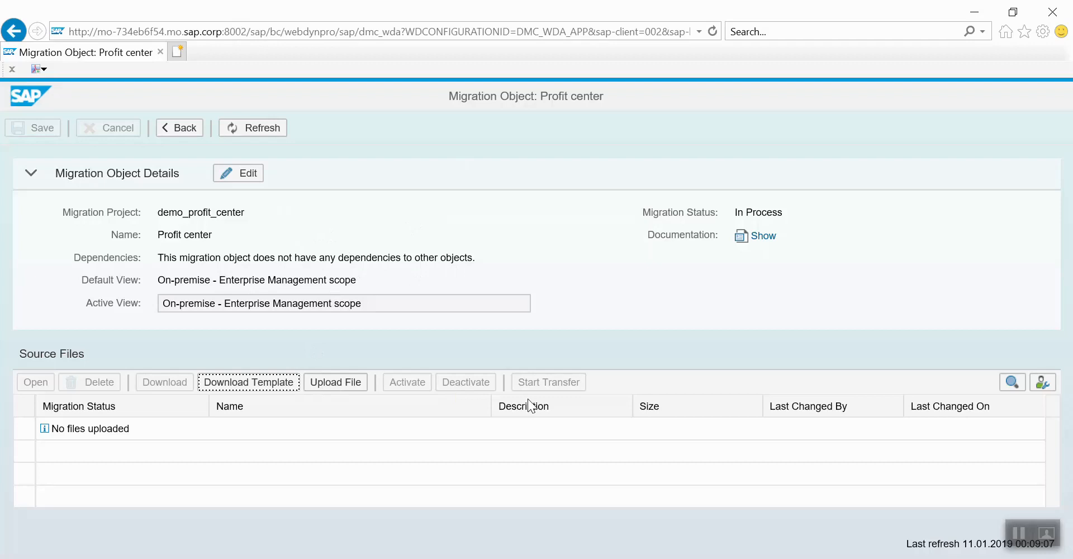
- Switch to the migration object page in the browser and download its template to the Desktop as EN_Profit center.xml, replacing the existing file
{"action": "left_click", "coordinate": [248, 381]}
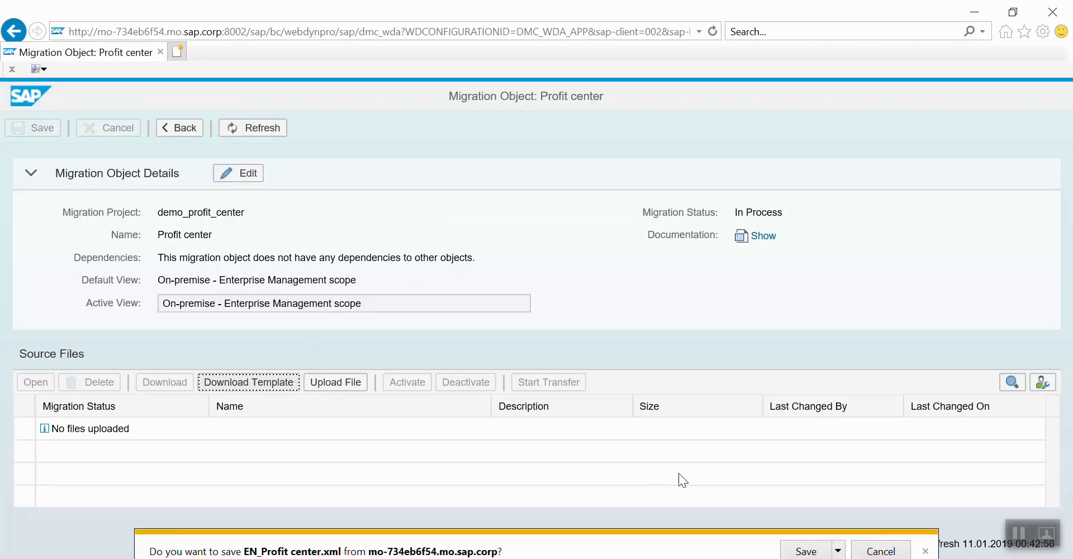
{"action": "left_click", "coordinate": [836, 550]}
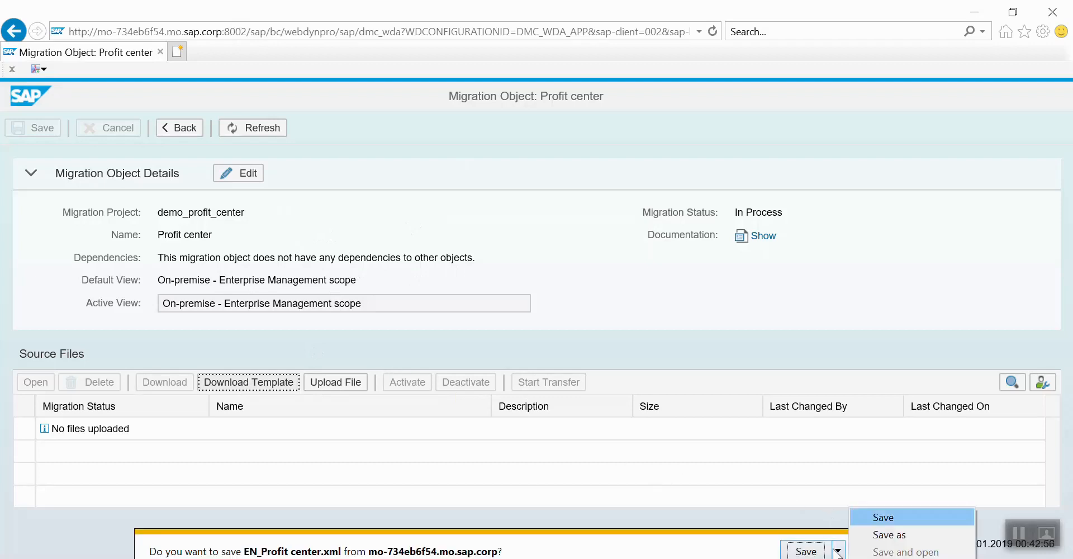
{"action": "left_click", "coordinate": [889, 534]}
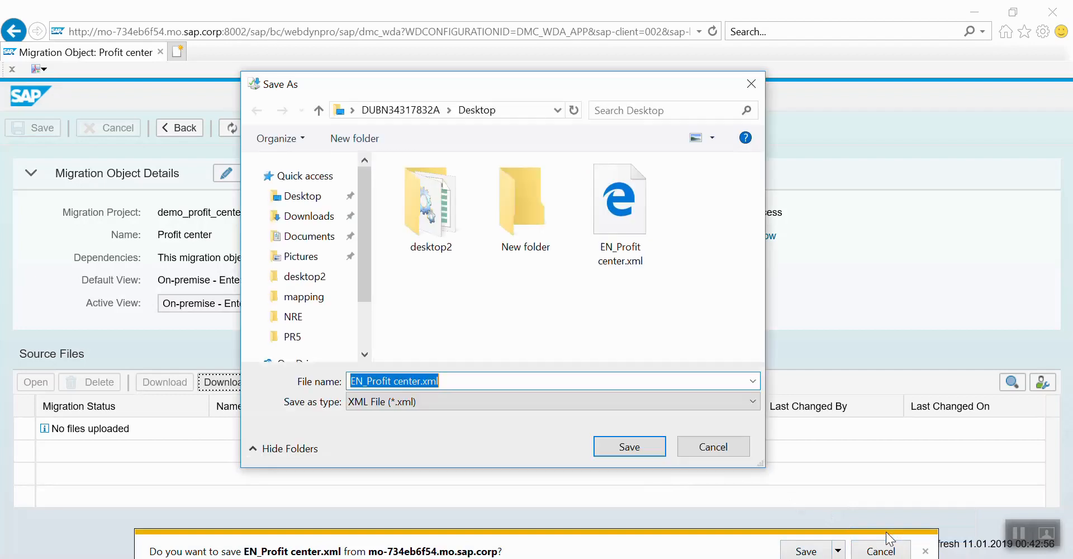
{"action": "left_click", "coordinate": [302, 196]}
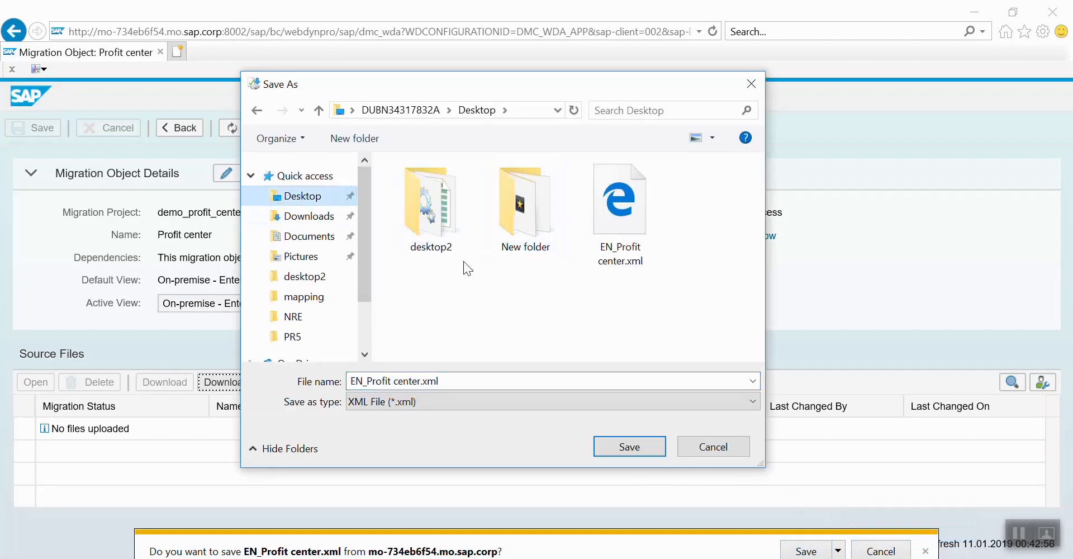
{"action": "left_click", "coordinate": [643, 446]}
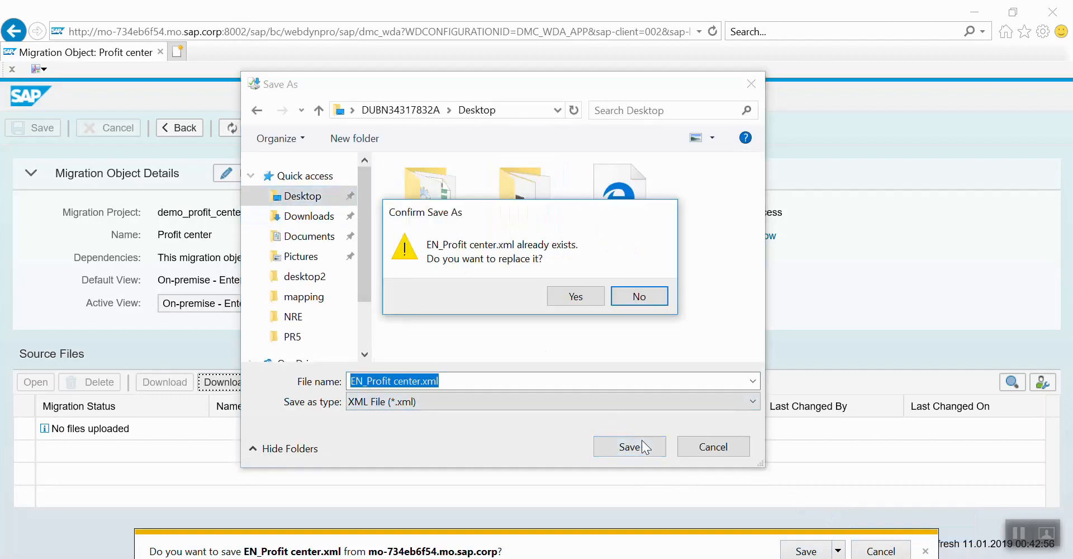
{"action": "left_click", "coordinate": [576, 288]}
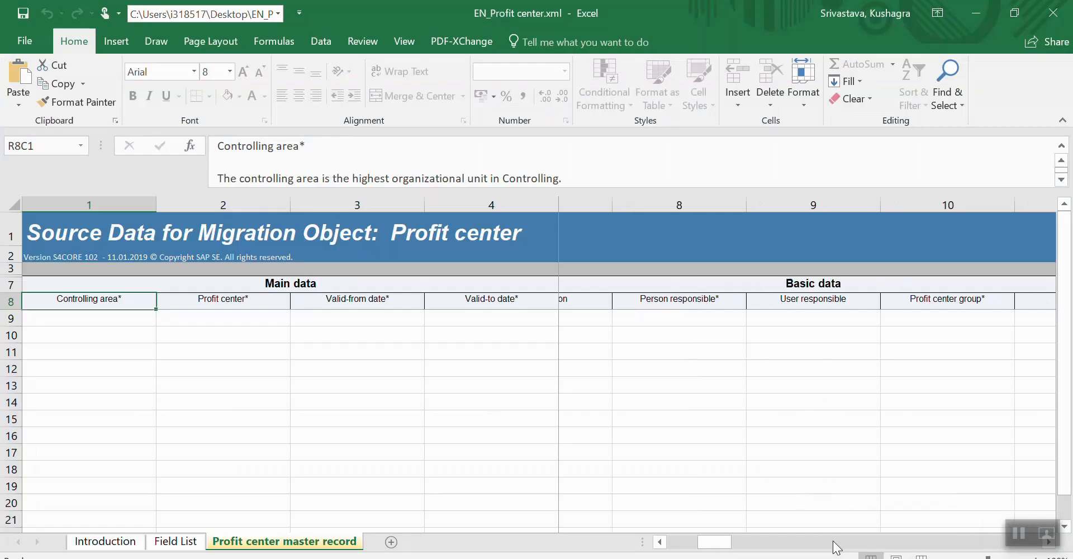
- Check in Excel whether the Segment column of the Profit center master record sheet is marked as mandatory
{"action": "scroll", "coordinate": [836, 547], "scroll_direction": "right", "scroll_amount": 4}
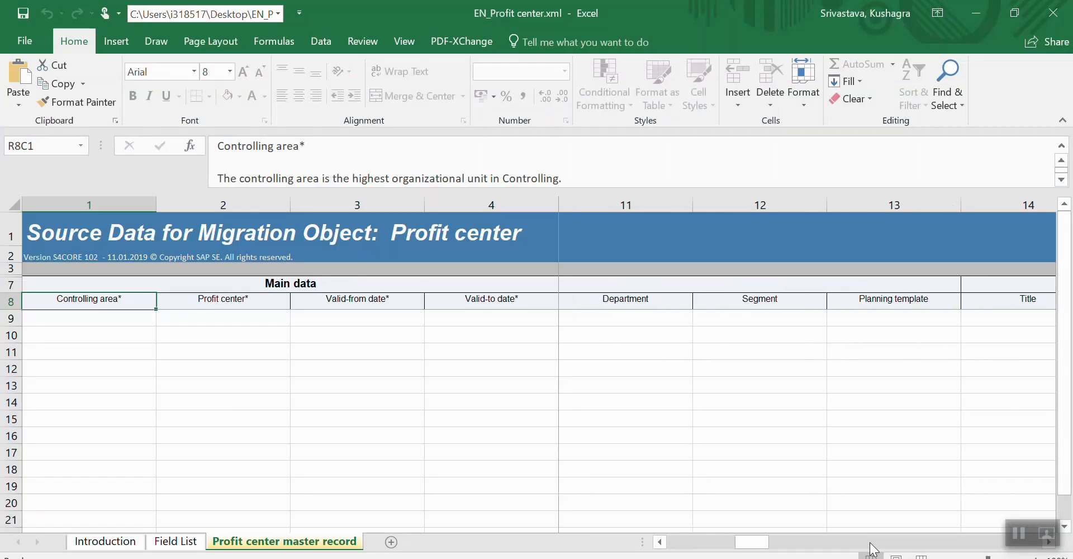
{"action": "left_click_drag", "start_coordinate": [759, 542], "coordinate": [678, 542]}
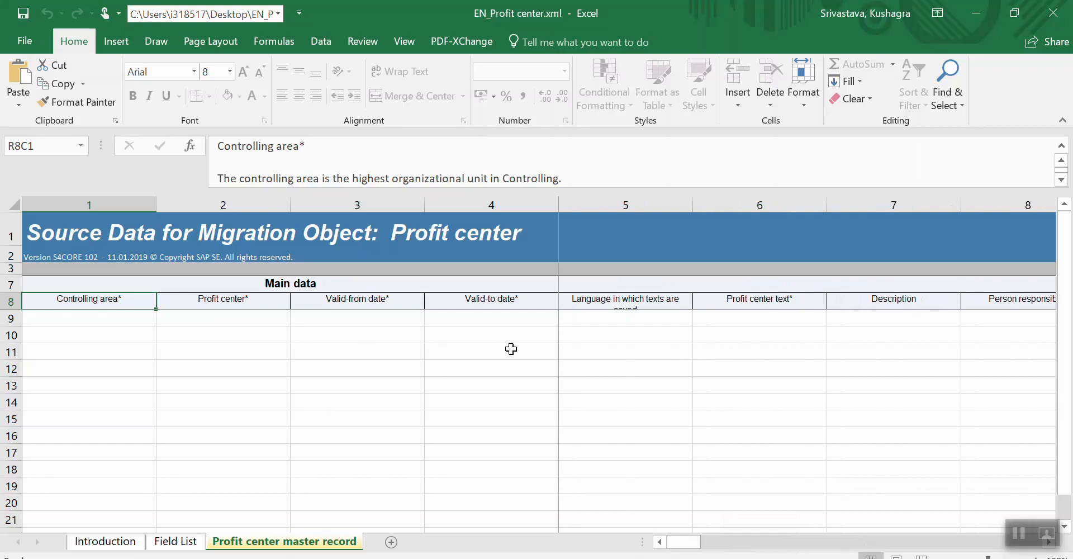
{"action": "left_click", "coordinate": [735, 542]}
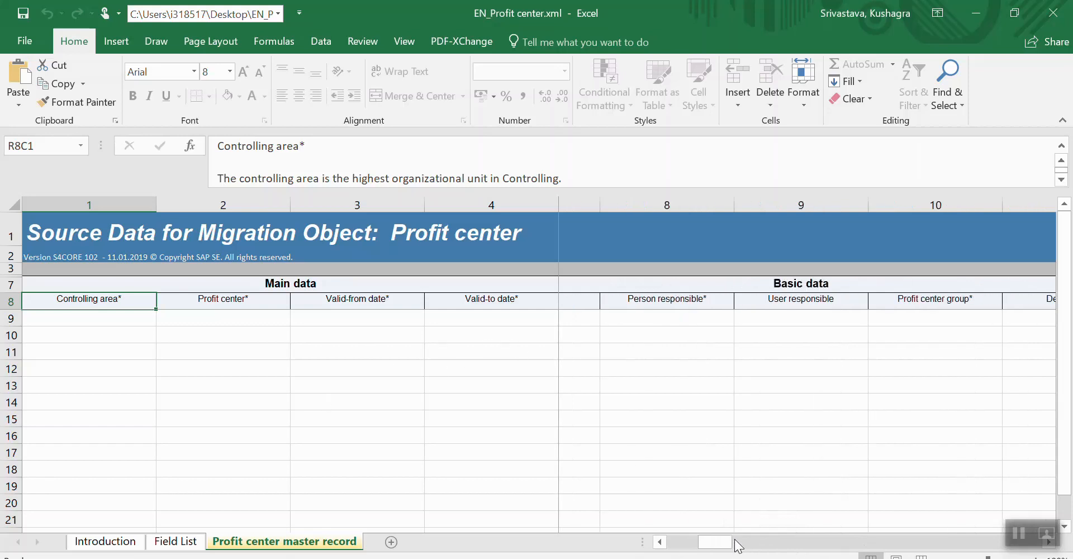
{"action": "left_click", "coordinate": [790, 542]}
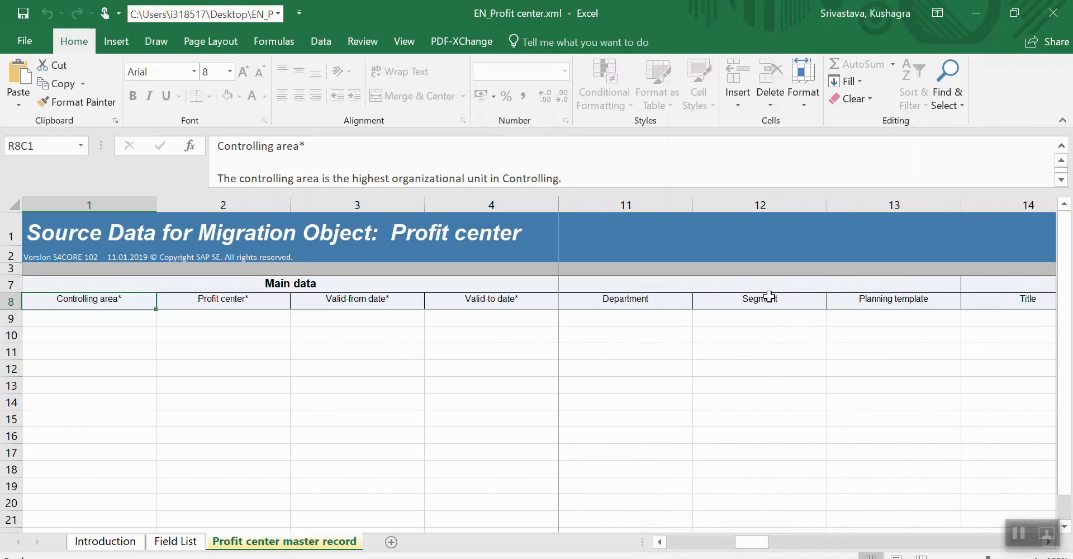
{"action": "left_click", "coordinate": [696, 547]}
{"action": "left_click", "coordinate": [686, 549]}
{"action": "left_click", "coordinate": [683, 543]}
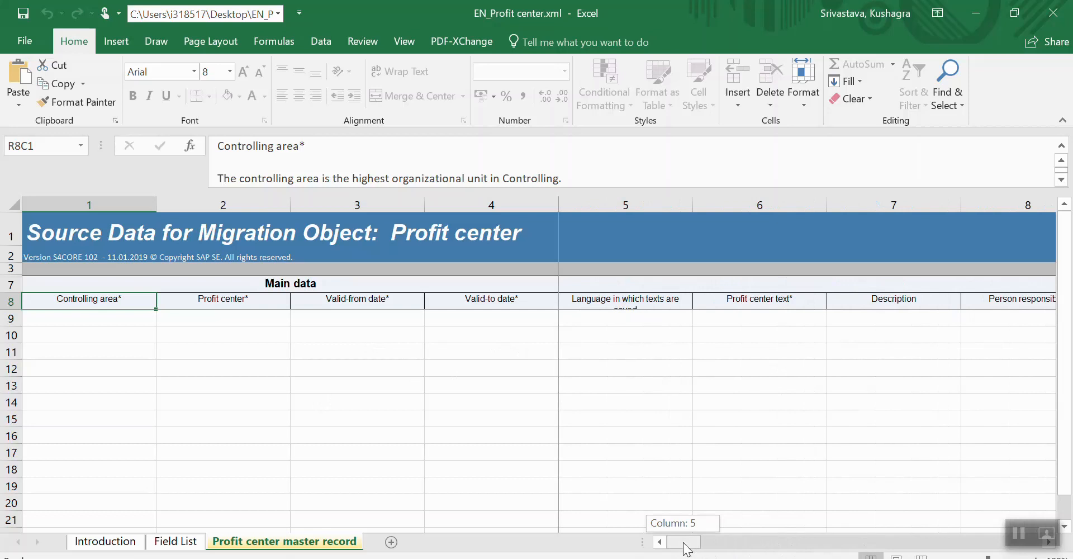
- Enter CCEP as the controlling area and PC_TEST2 as the profit center in the first data row
{"action": "left_click", "coordinate": [89, 317]}
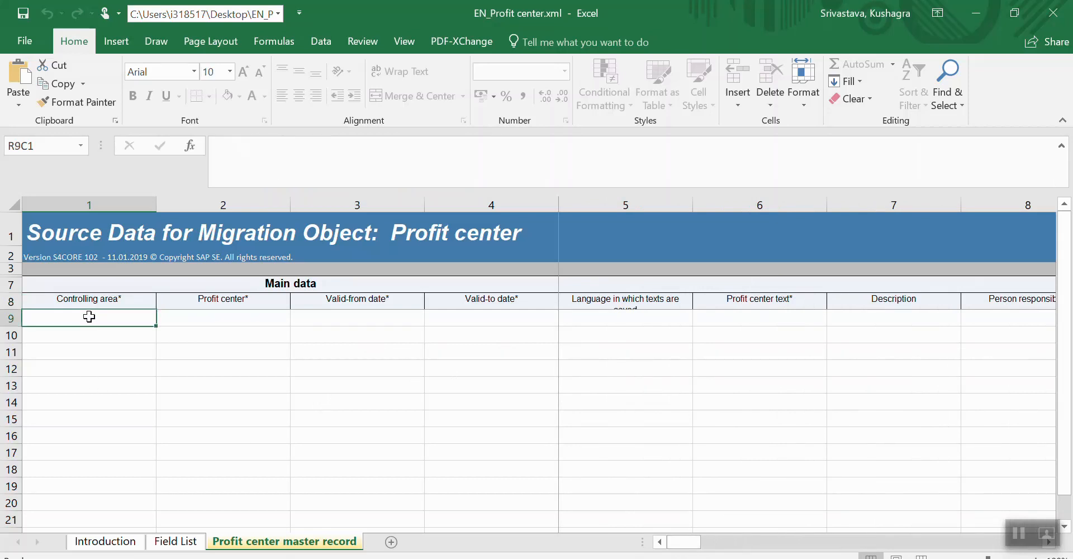
{"action": "type", "text": "cc"}
{"action": "key", "text": "BackSpace"}
{"action": "type", "text": "CCEP"}
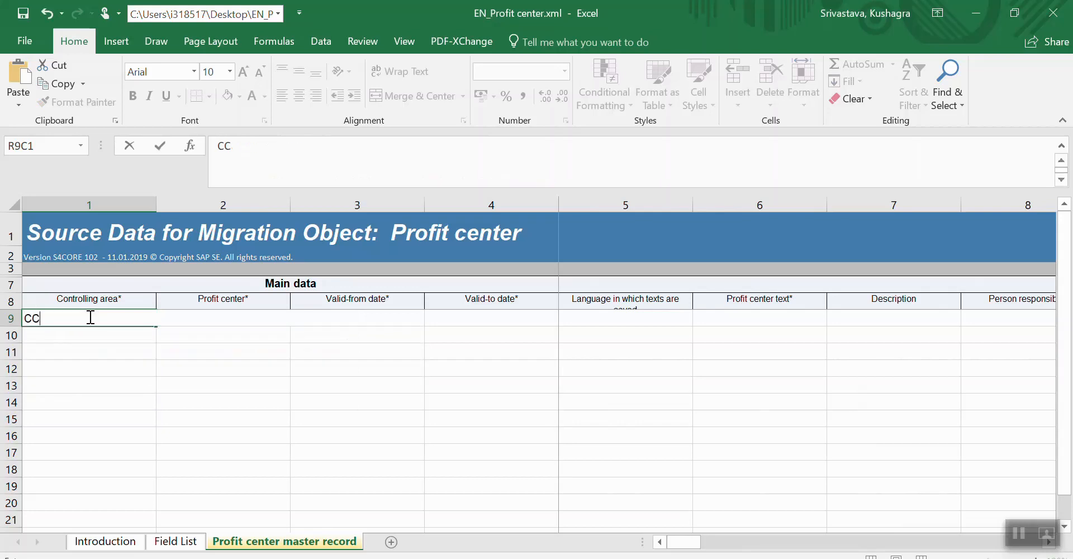
{"action": "key", "text": "ctrl+Return"}
{"action": "key", "text": "Tab"}
{"action": "type", "text": "PC_TEST2"}
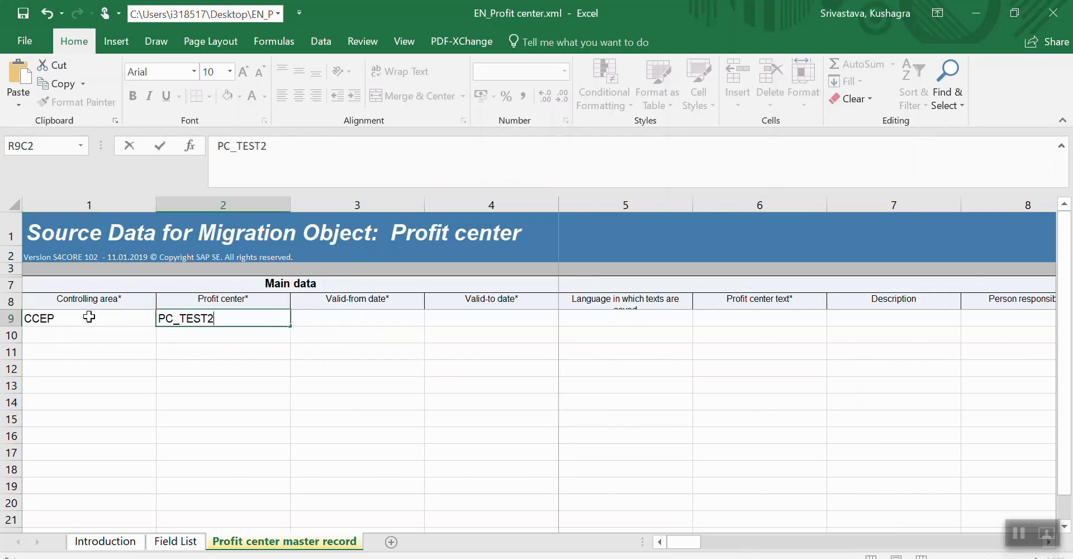
- Set the record's valid-from date to 01.01.2018 and its valid-to date to 31.12.2019
{"action": "key", "text": "Tab"}
{"action": "type", "text": "01"}
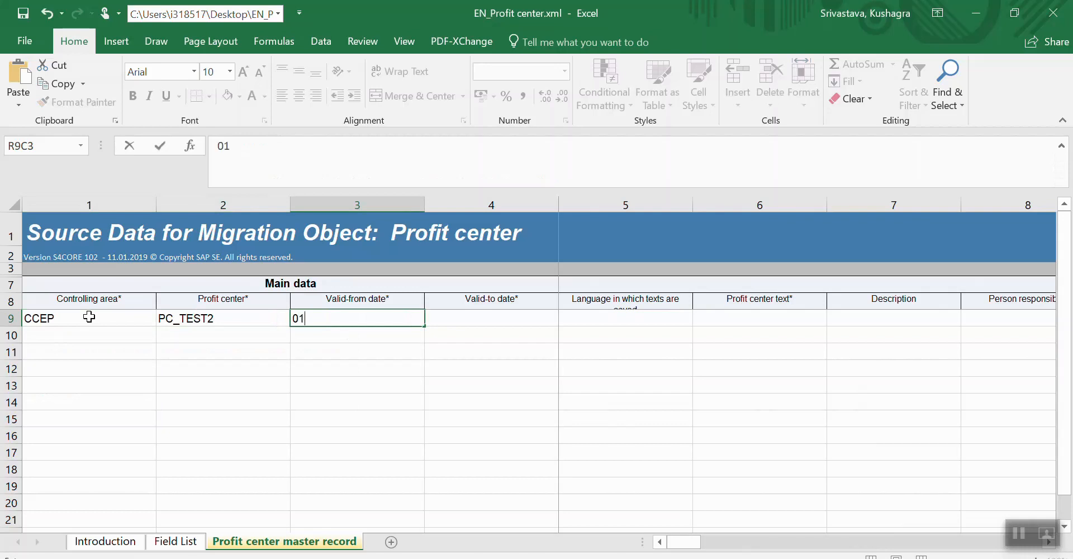
{"action": "type", "text": ".01.2018"}
{"action": "key", "text": "Tab"}
{"action": "type", "text": "21."}
{"action": "key", "text": "BackSpace"}
{"action": "key", "text": "BackSpace"}
{"action": "key", "text": "BackSpace"}
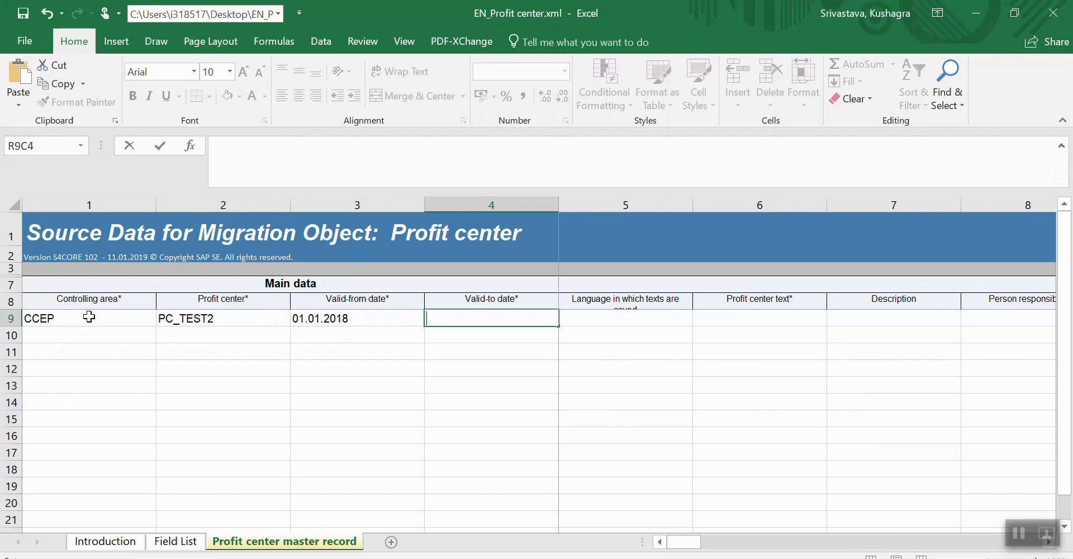
{"action": "type", "text": "31.12.2019"}
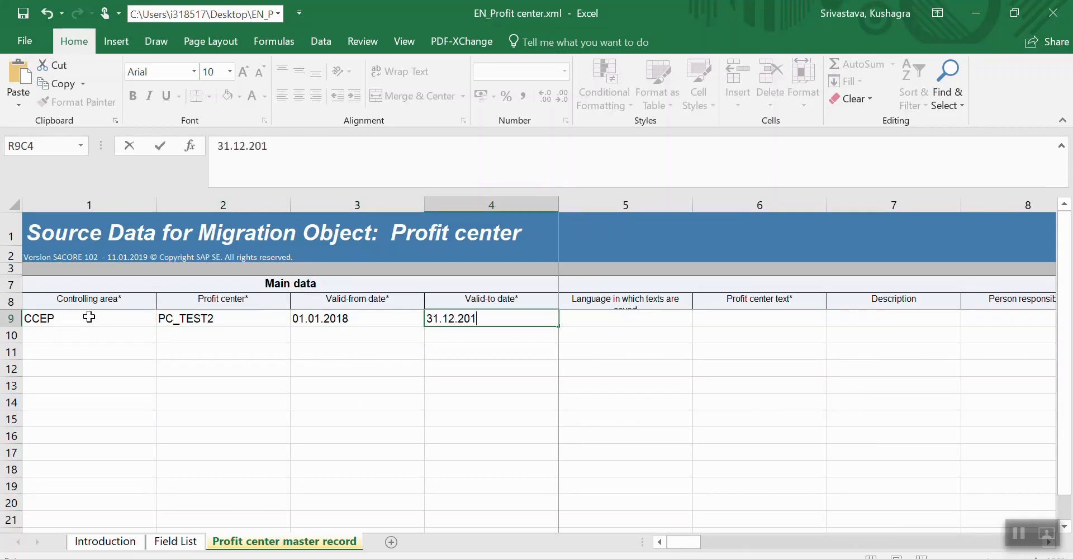
{"action": "key", "text": "Tab"}
- Fill in TEST LTMC as the profit center text and TESTUSER as the person responsible for PC_TEST2
{"action": "key", "text": "Tab"}
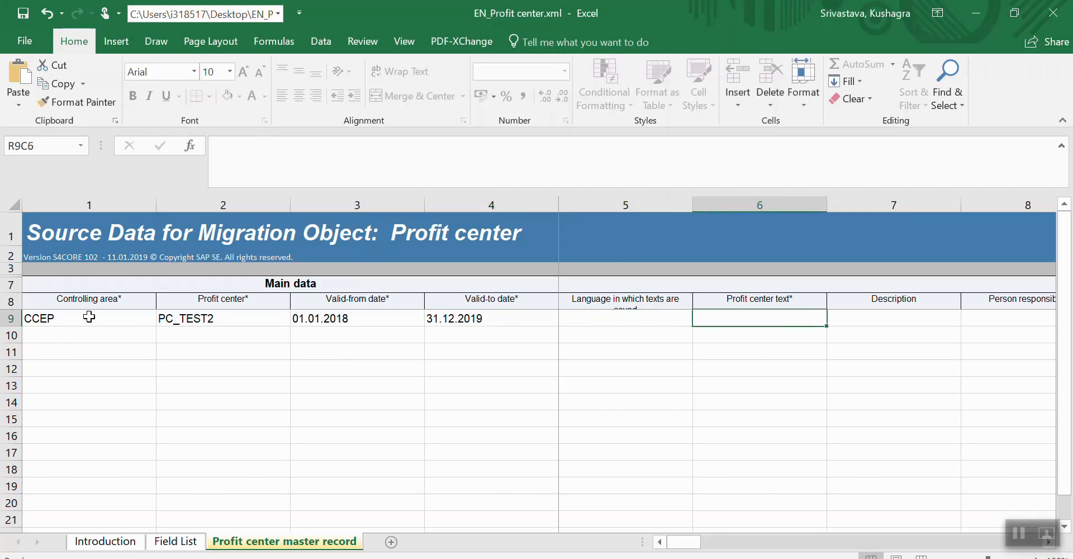
{"action": "type", "text": "TEST LTMC"}
{"action": "key", "text": "Tab"}
{"action": "key", "text": "Tab"}
{"action": "key", "text": "Tab"}
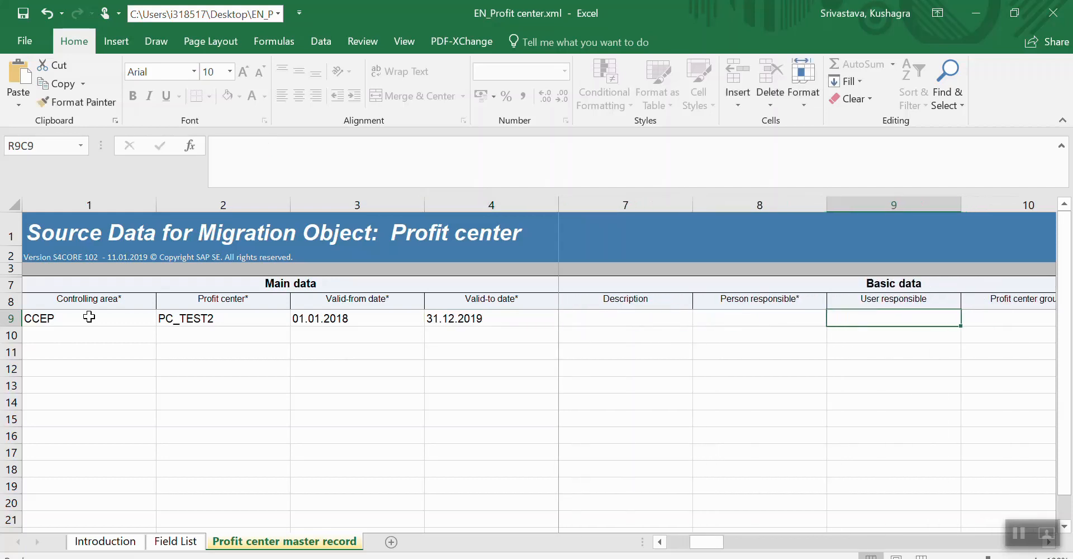
{"action": "left_click", "coordinate": [741, 315]}
{"action": "type", "text": "TEST"}
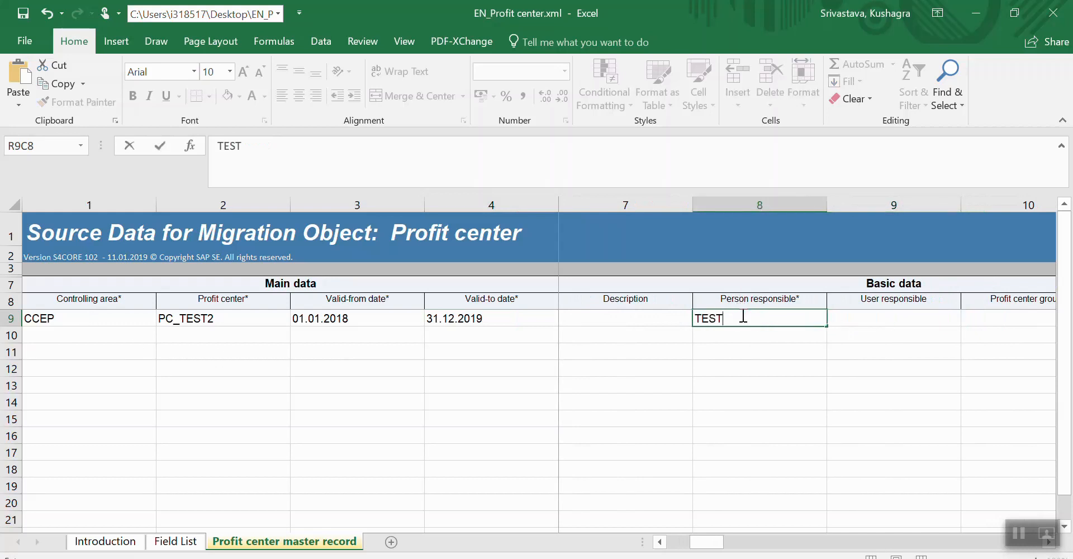
{"action": "type", "text": "USER"}
{"action": "key", "text": "Tab"}
- Assign the profit center group PC_TEST to the PC_TEST2 record
{"action": "key", "text": "Tab"}
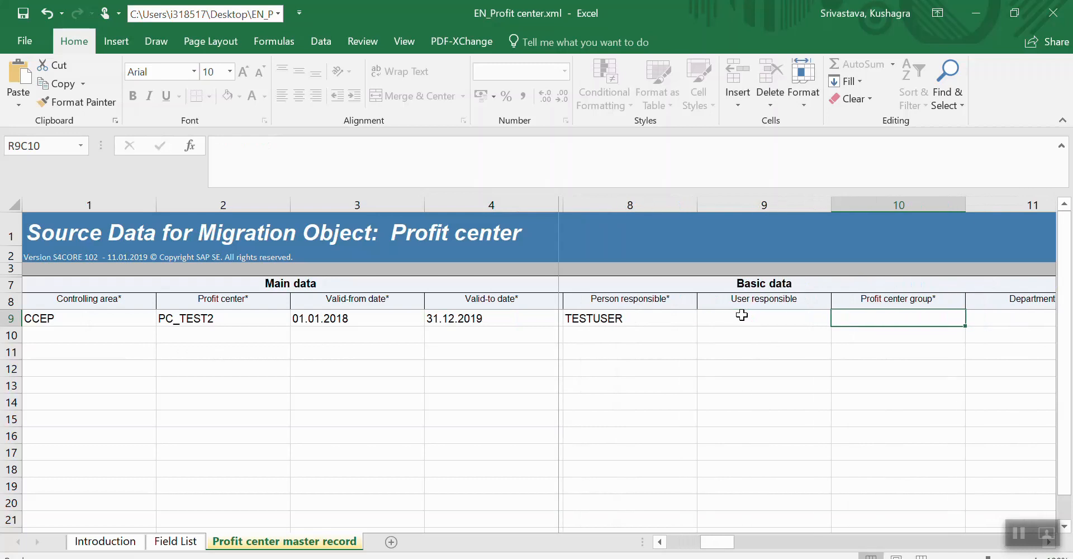
{"action": "type", "text": "PC"}
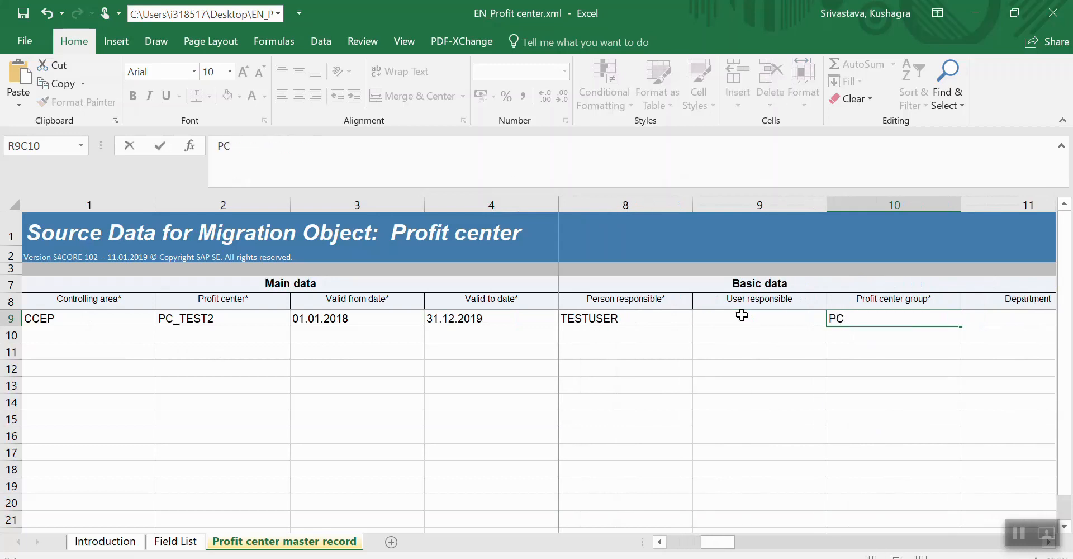
{"action": "type", "text": "_TEST"}
{"action": "key", "text": "Tab"}
- Go through the record's remaining columns, from Segment to the communication fields, leaving them empty
{"action": "key", "text": "Tab"}
{"action": "key", "text": "Tab"}
{"action": "key", "text": "Tab"}
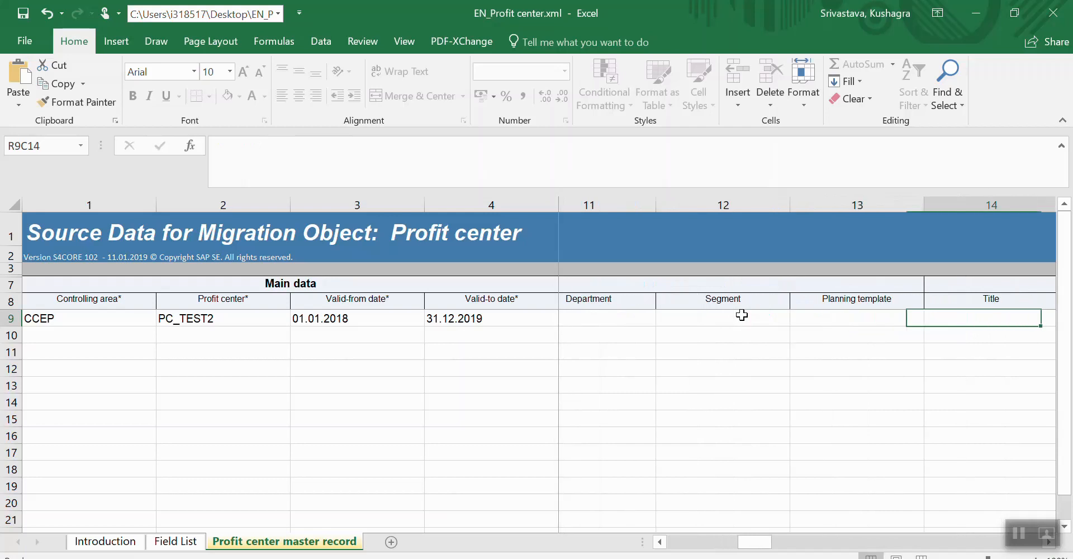
{"action": "key", "text": "Tab"}
{"action": "key", "text": "Tab"}
{"action": "key", "text": "Tab"}
{"action": "key", "text": "Tab"}
{"action": "key", "text": "Tab"}
{"action": "key", "text": "Tab"}
{"action": "key", "text": "Tab"}
{"action": "key", "text": "Tab"}
{"action": "key", "text": "Tab"}
{"action": "key", "text": "Tab"}
{"action": "key", "text": "Tab"}
{"action": "key", "text": "Tab"}
{"action": "key", "text": "Tab"}
{"action": "key", "text": "Tab"}
{"action": "key", "text": "Tab"}
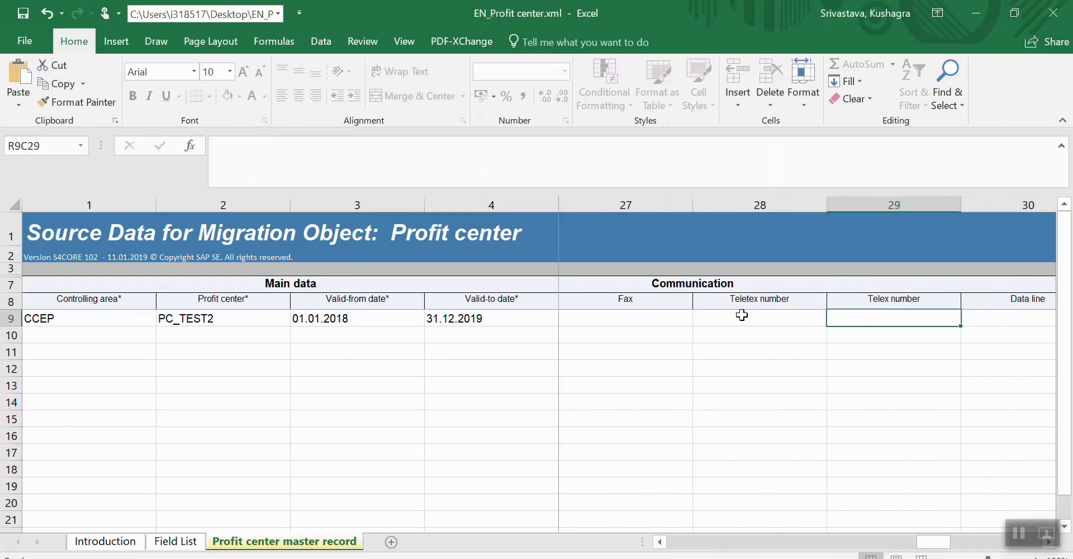
- Save the filled-in EN_Profit center.xml template
{"action": "key", "text": "alt+Tab"}
{"action": "left_click", "coordinate": [385, 347]}
{"action": "key", "text": "ctrl+s"}
{"action": "left_click", "coordinate": [469, 342]}
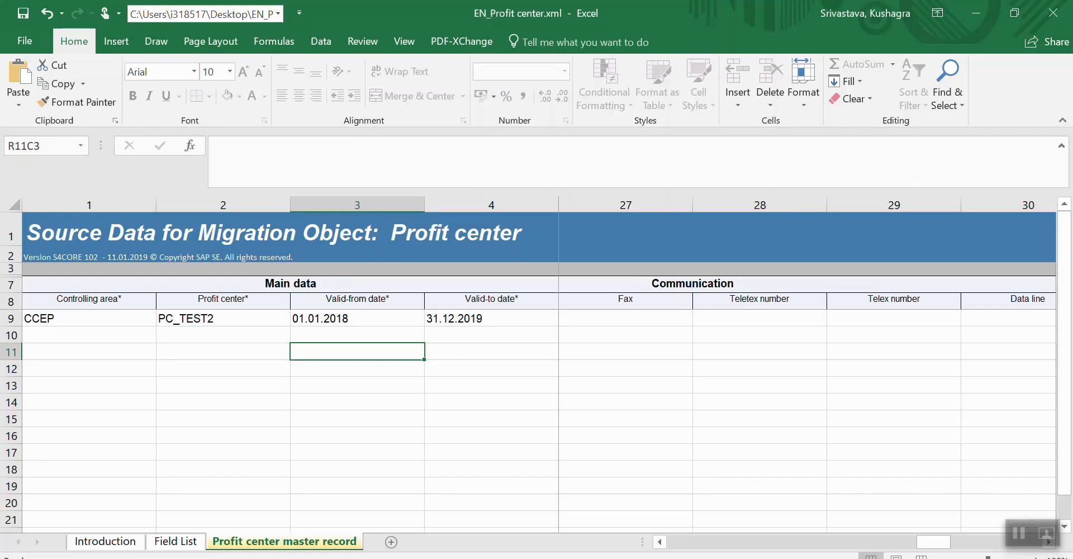
- Switch to the SAP migration cockpit in the browser and upload EN_Profit center.xml from the Desktop as a source file for the Profit center object
{"action": "key", "text": "alt+Tab"}
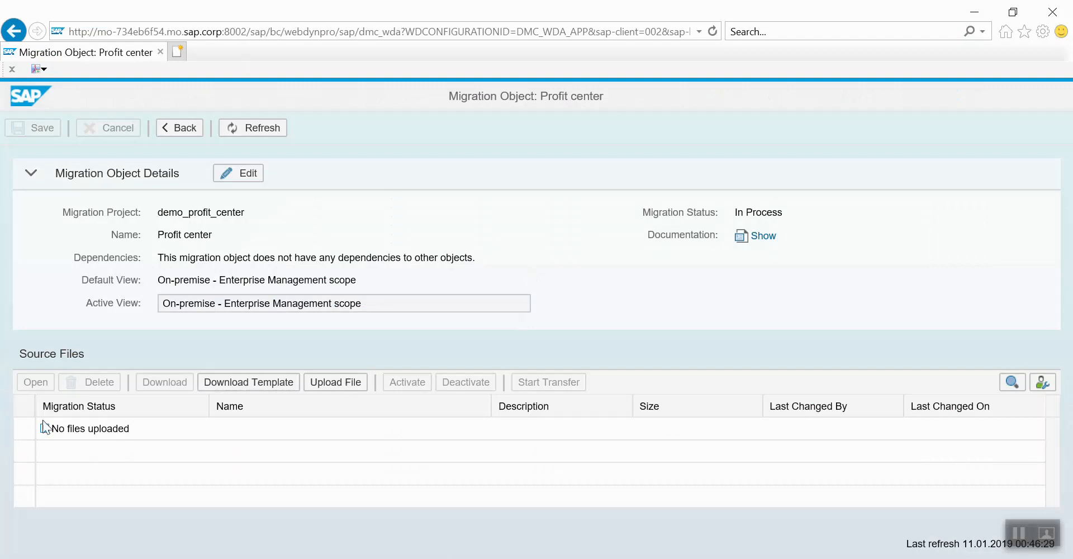
{"action": "left_click", "coordinate": [340, 382]}
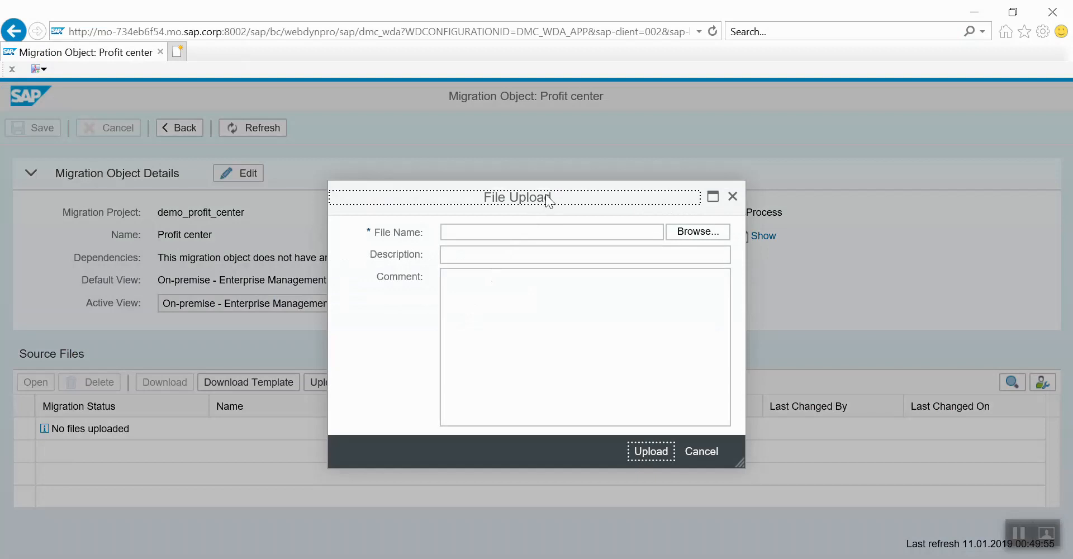
{"action": "left_click_drag", "start_coordinate": [569, 193], "coordinate": [639, 160]}
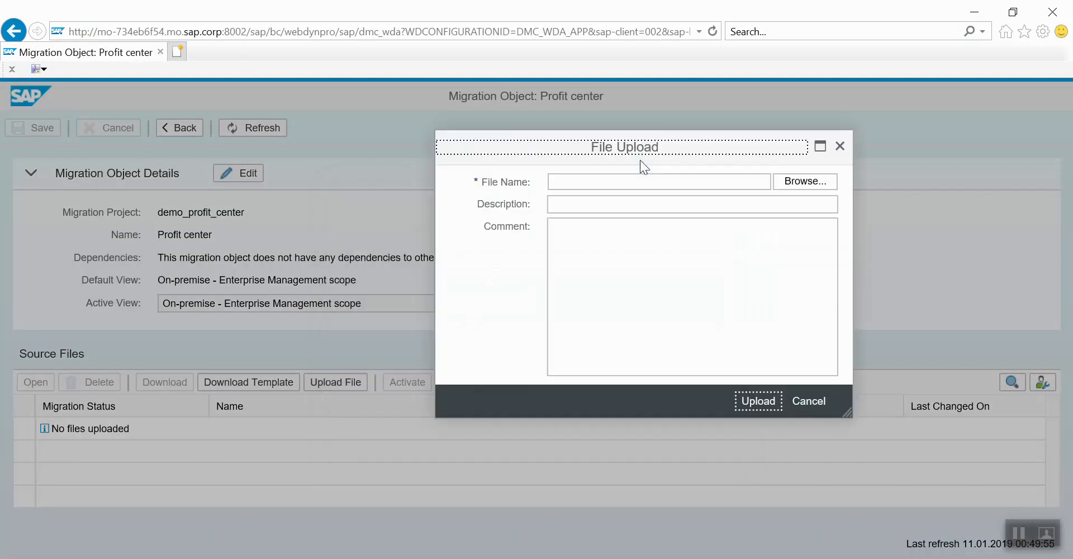
{"action": "left_click", "coordinate": [797, 181]}
{"action": "left_click_drag", "start_coordinate": [299, 119], "coordinate": [303, 290]}
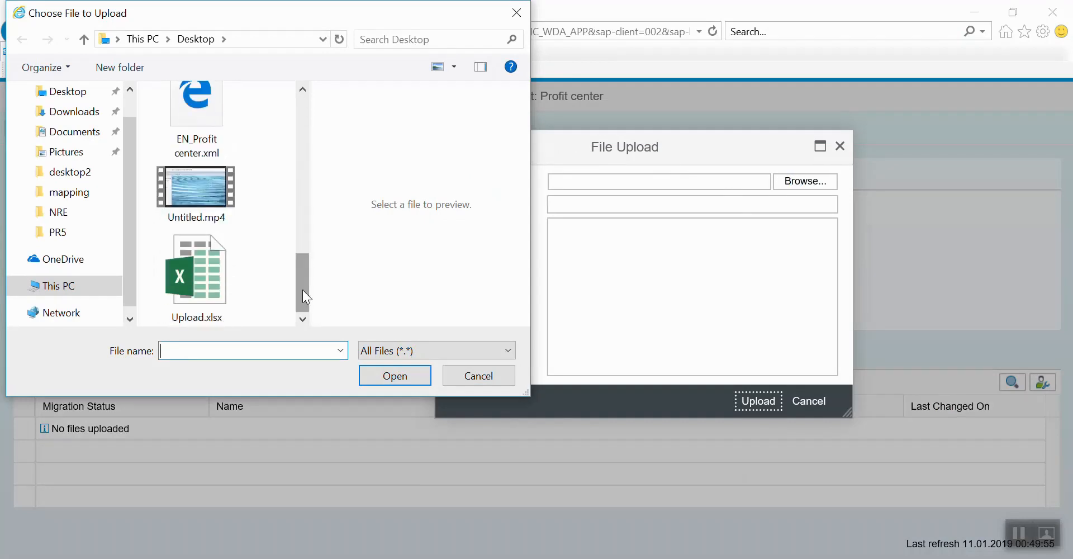
{"action": "left_click", "coordinate": [215, 134]}
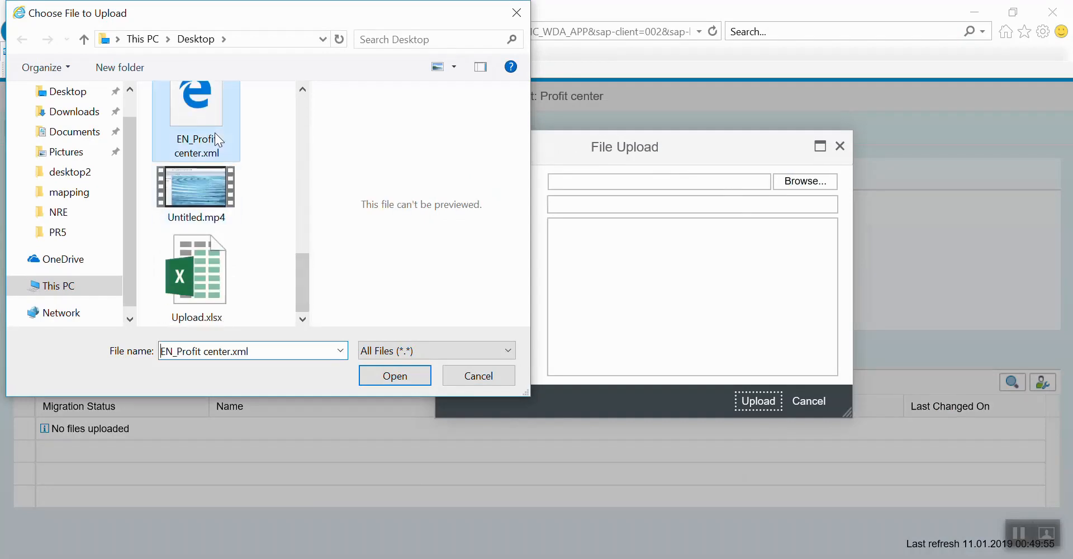
{"action": "left_click", "coordinate": [408, 378]}
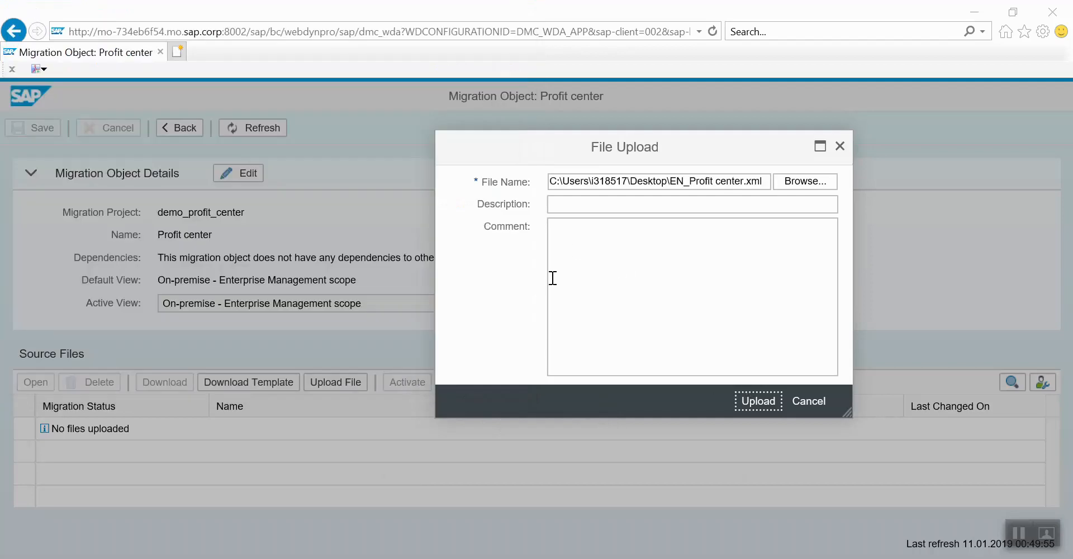
{"action": "left_click", "coordinate": [769, 402]}
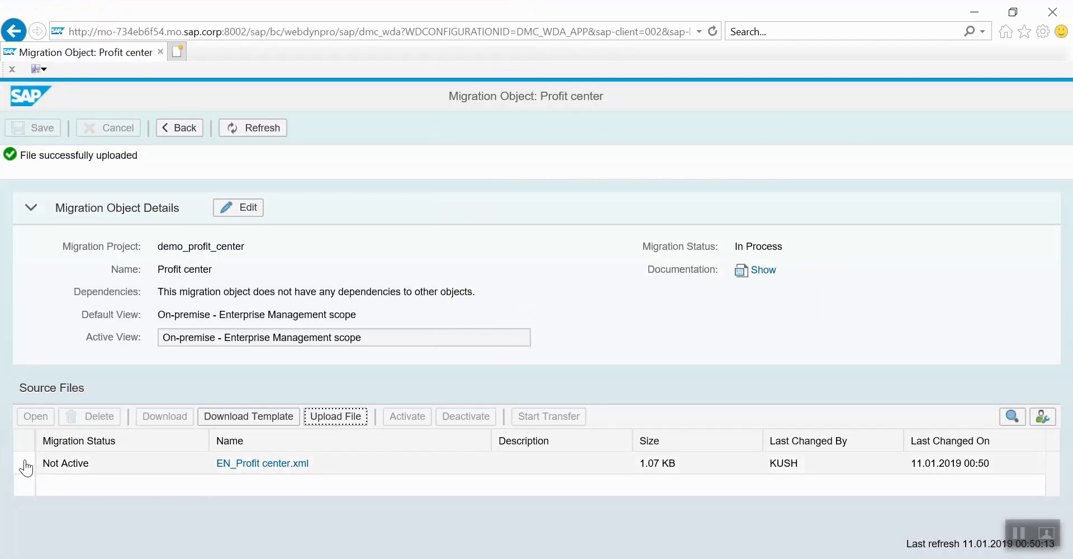
- Activate the uploaded EN_Profit center.xml file and start its data transfer, completing the data validation
{"action": "left_click", "coordinate": [24, 463]}
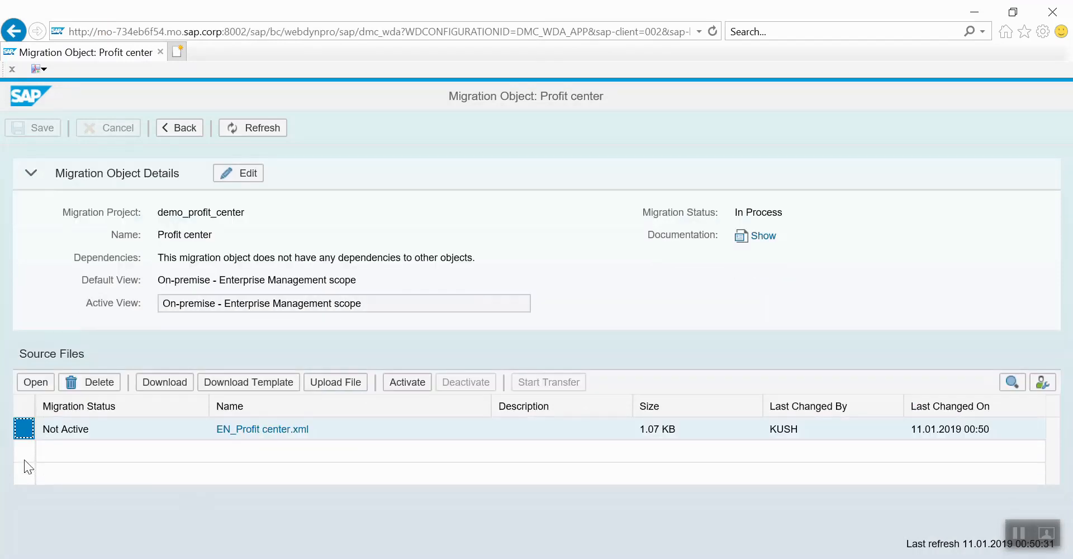
{"action": "left_click", "coordinate": [413, 382]}
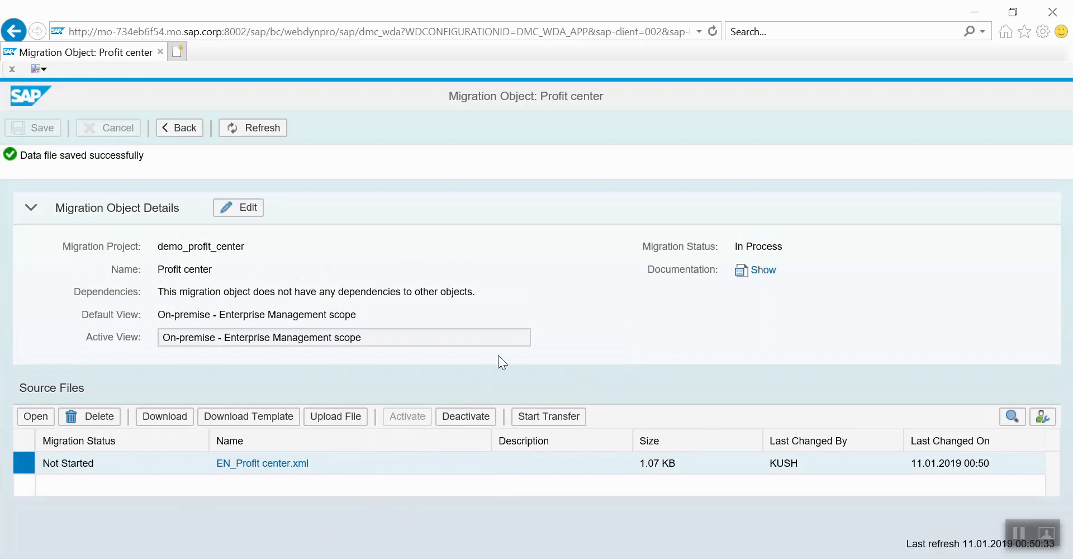
{"action": "left_click", "coordinate": [544, 418]}
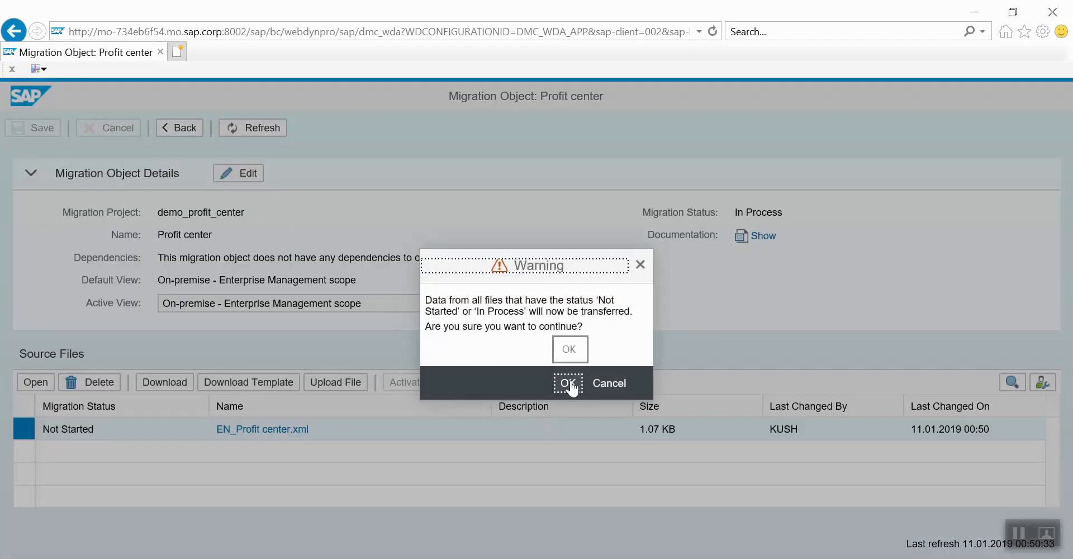
{"action": "left_click", "coordinate": [571, 385]}
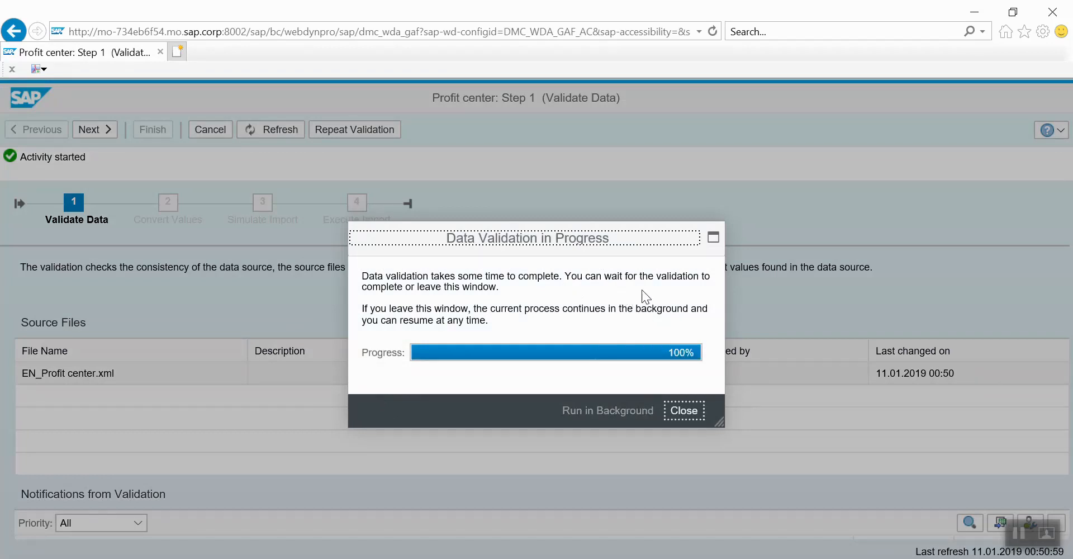
{"action": "left_click", "coordinate": [691, 412]}
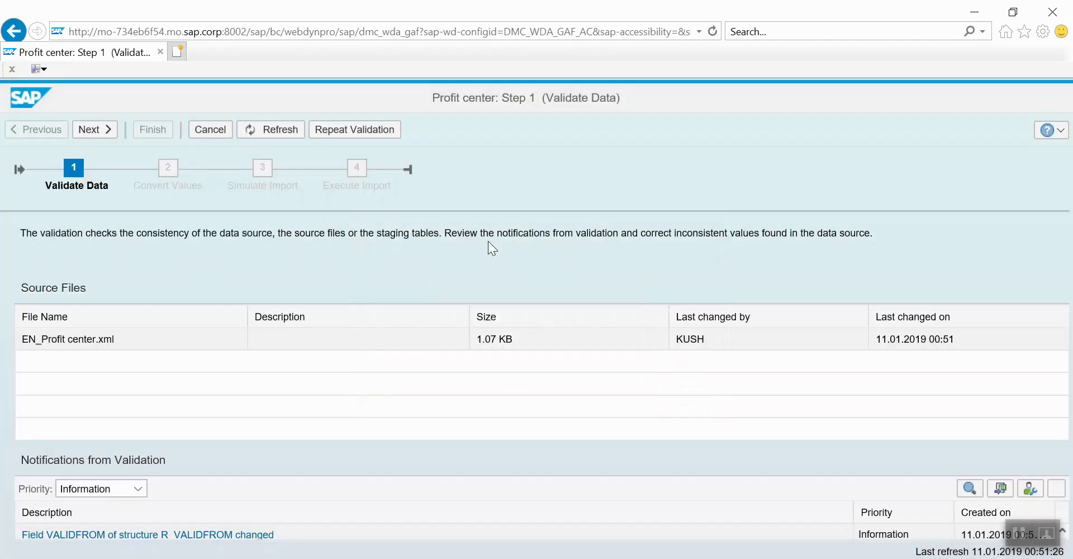
- Proceed to value conversion and save the Mapping of Controlling Area with CCEP as the S/4HANA target value
{"action": "left_click", "coordinate": [102, 133]}
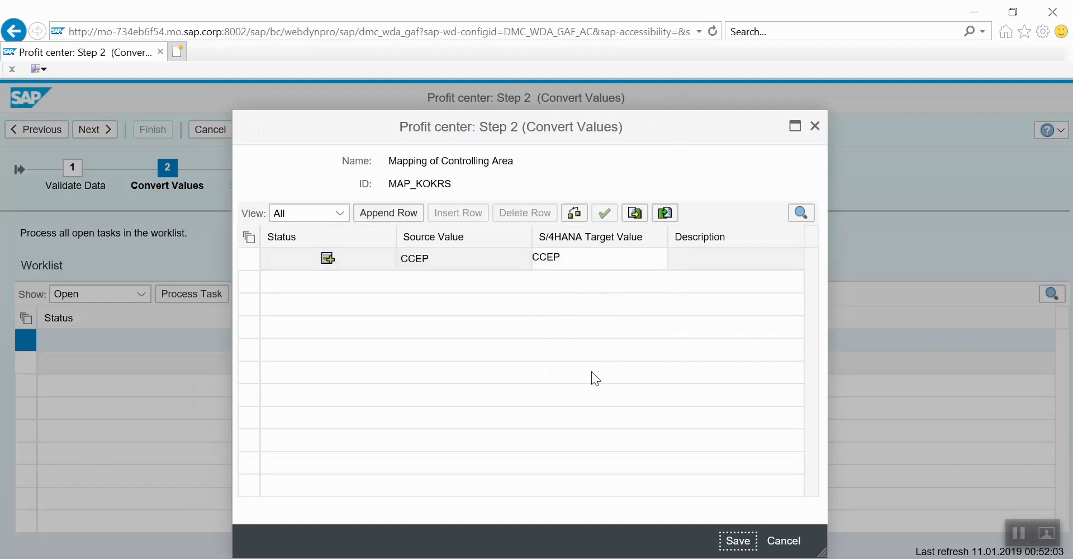
{"action": "left_click", "coordinate": [605, 259]}
{"action": "key", "text": "Tab"}
{"action": "left_click", "coordinate": [738, 540]}
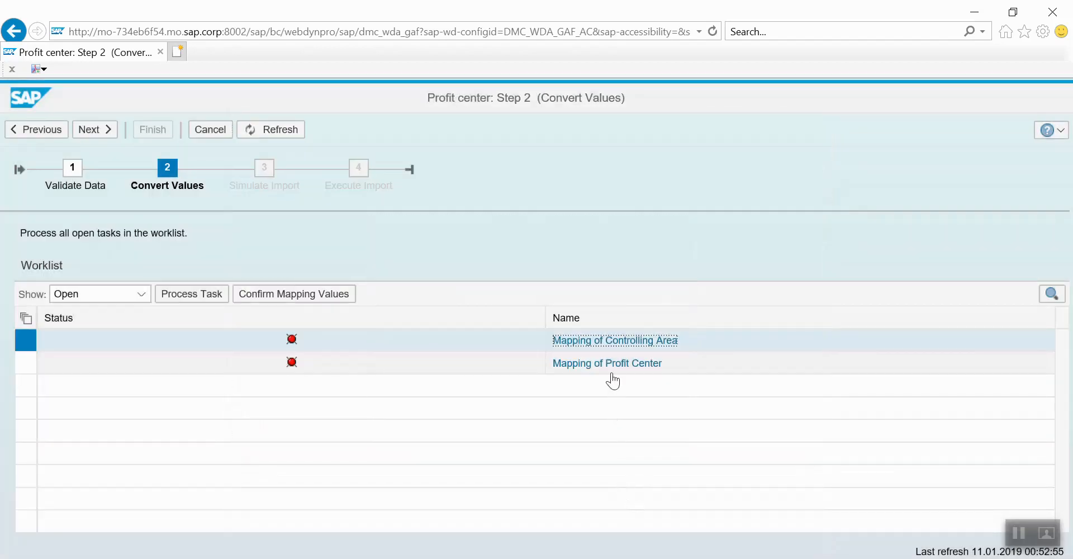
- Save the Mapping of Profit Center task with PC_TEST2 as the S/4HANA target value
{"action": "left_click", "coordinate": [613, 371]}
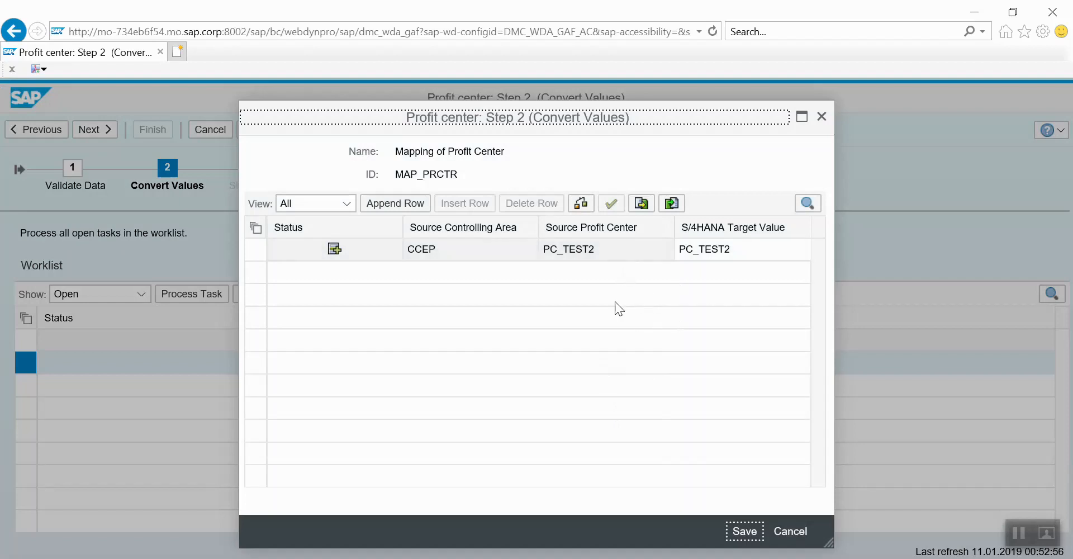
{"action": "left_click", "coordinate": [749, 248]}
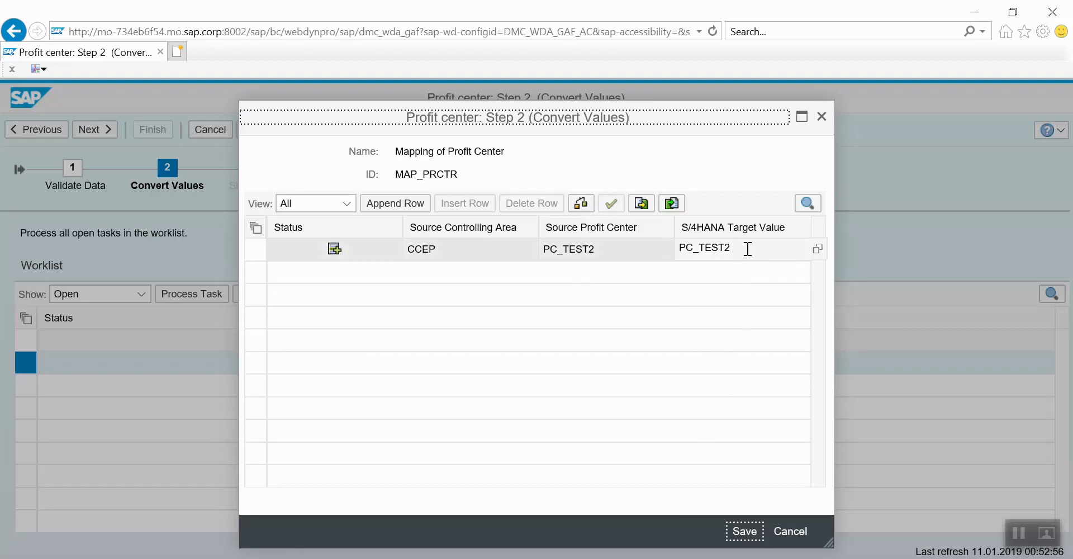
{"action": "left_click", "coordinate": [743, 532]}
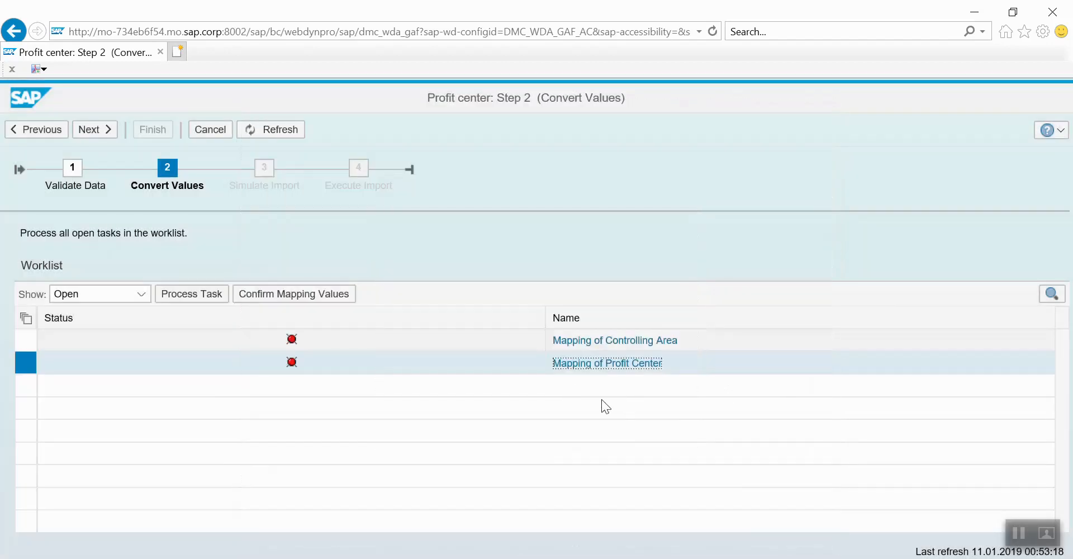
- Confirm the mapping values of both open worklist tasks, Mapping of Controlling Area and Mapping of Profit Center
{"action": "left_click", "coordinate": [26, 340]}
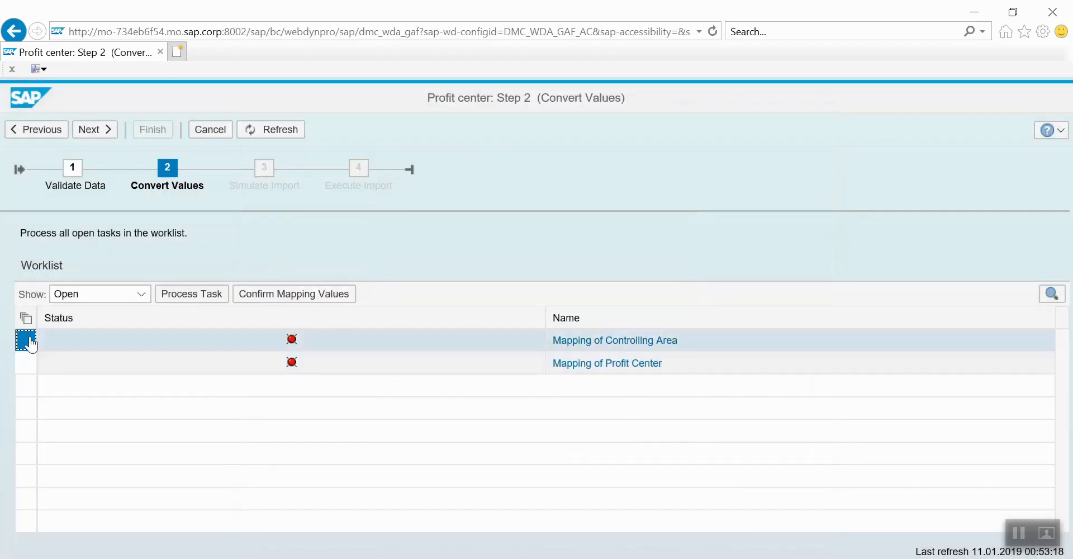
{"action": "left_click", "coordinate": [271, 297]}
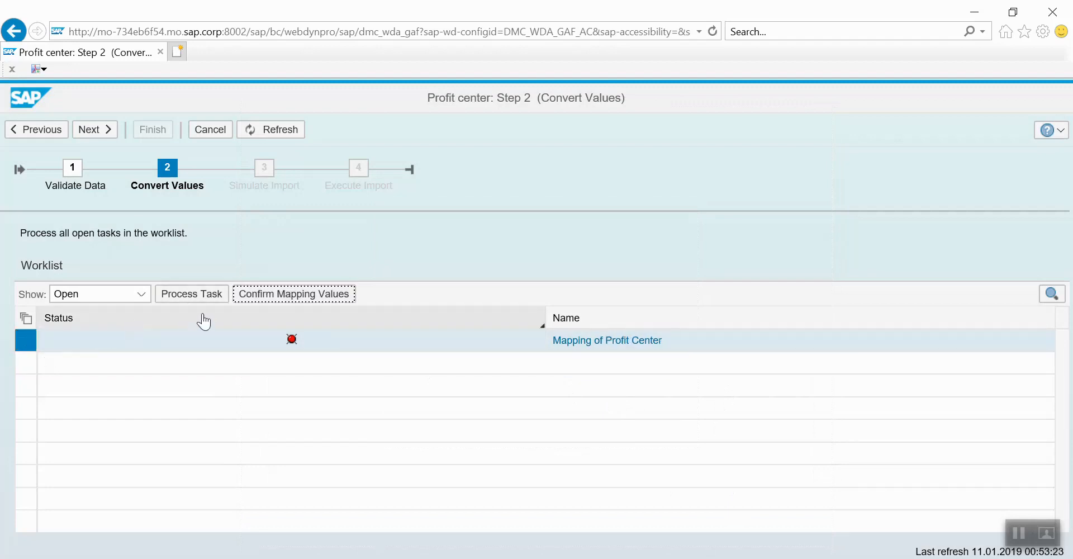
{"action": "left_click", "coordinate": [258, 299]}
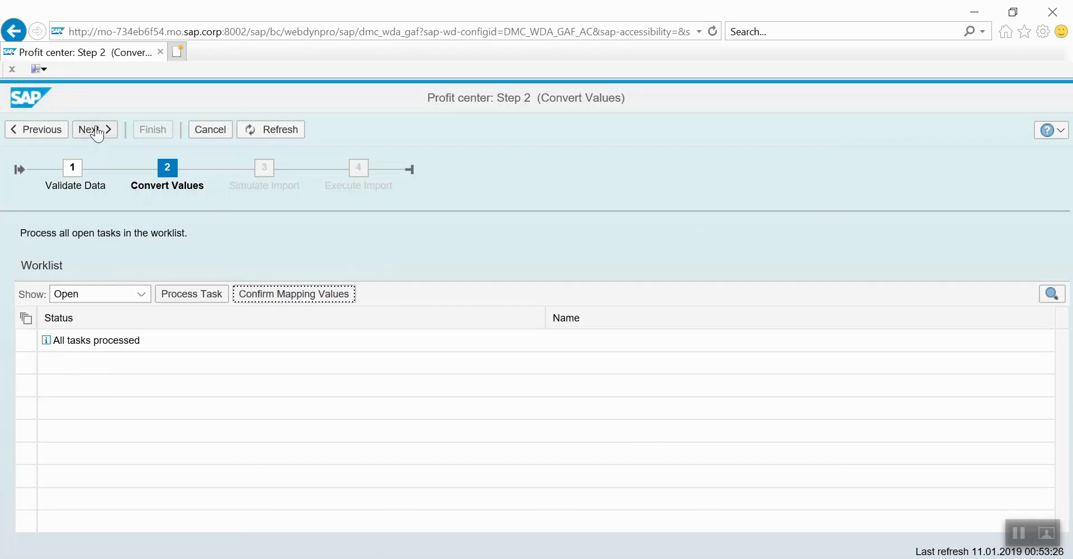
- Run the import simulation for EN_Profit center.xml, and execute the import through to finishing the transfer
{"action": "left_click", "coordinate": [98, 131]}
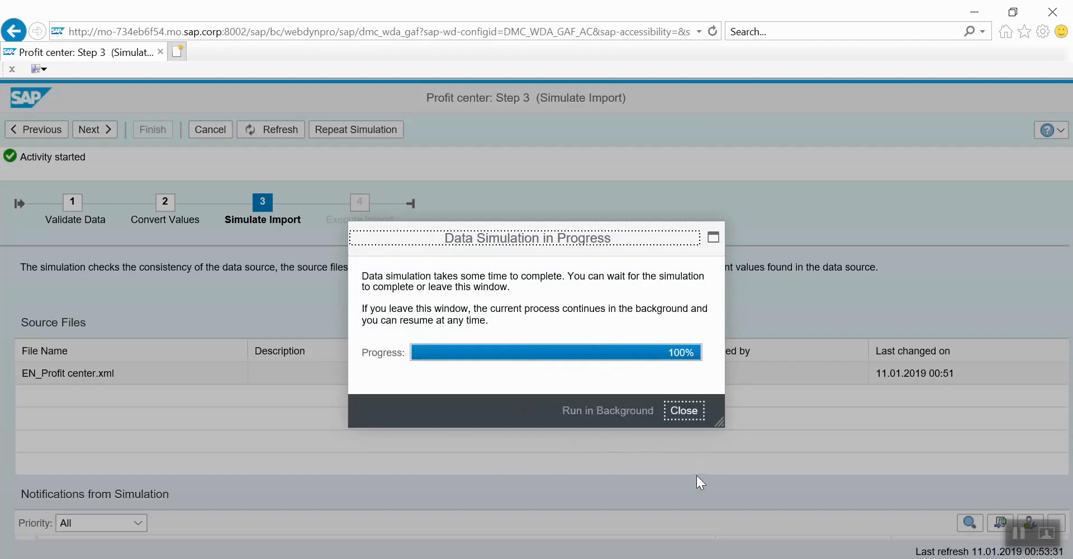
{"action": "left_click", "coordinate": [693, 417]}
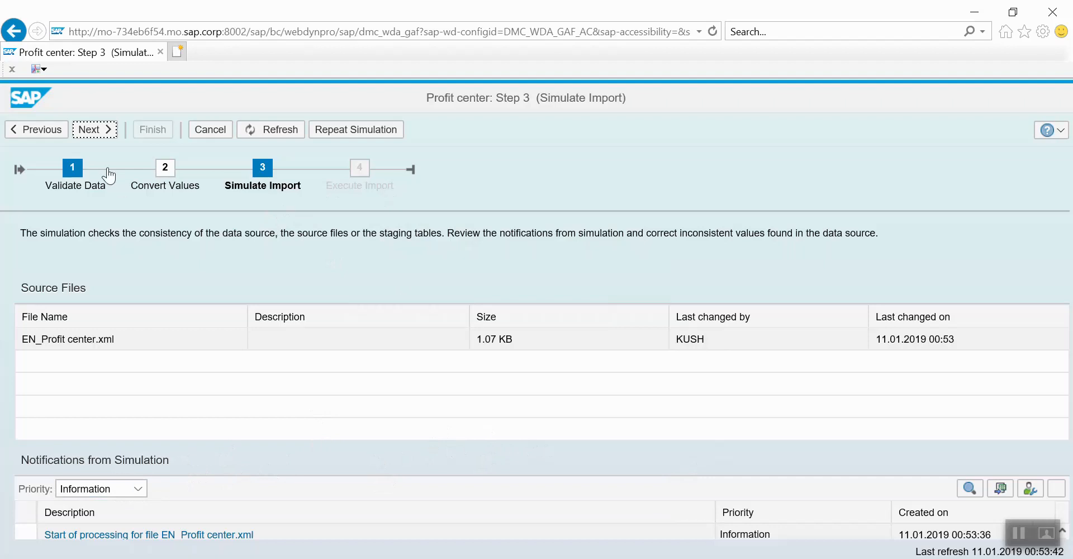
{"action": "left_click", "coordinate": [100, 133]}
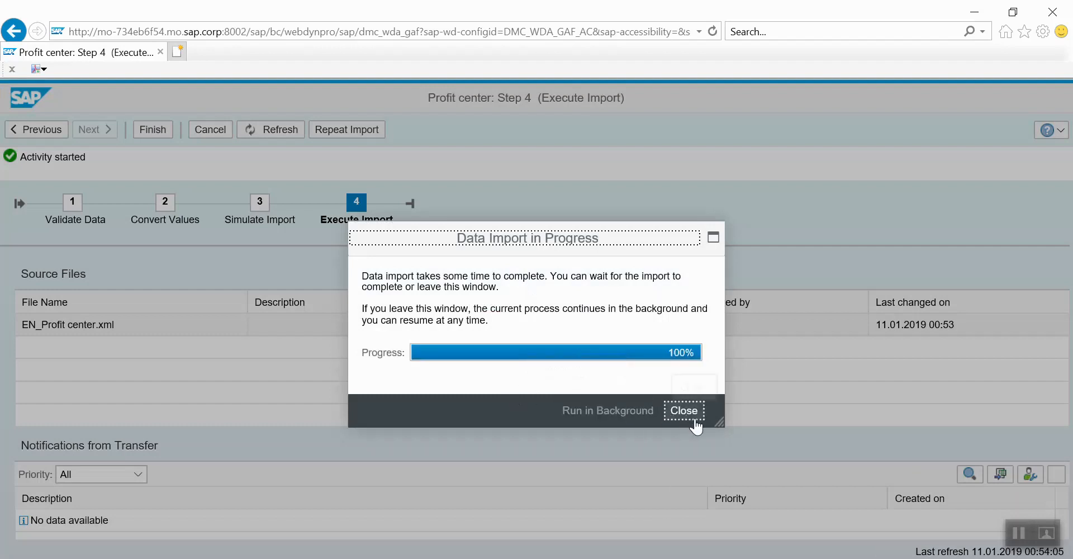
{"action": "left_click", "coordinate": [695, 425]}
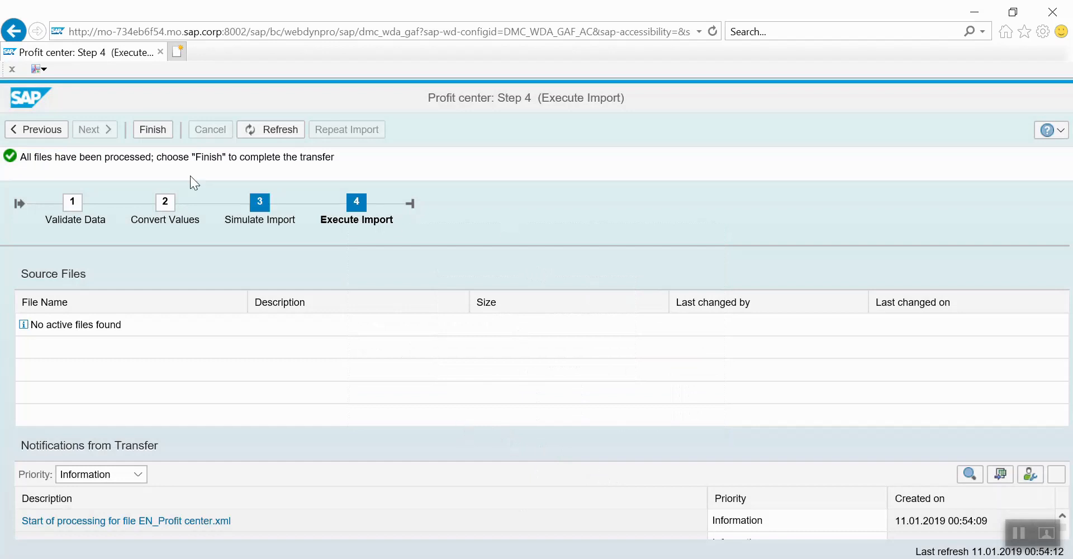
{"action": "left_click", "coordinate": [149, 130]}
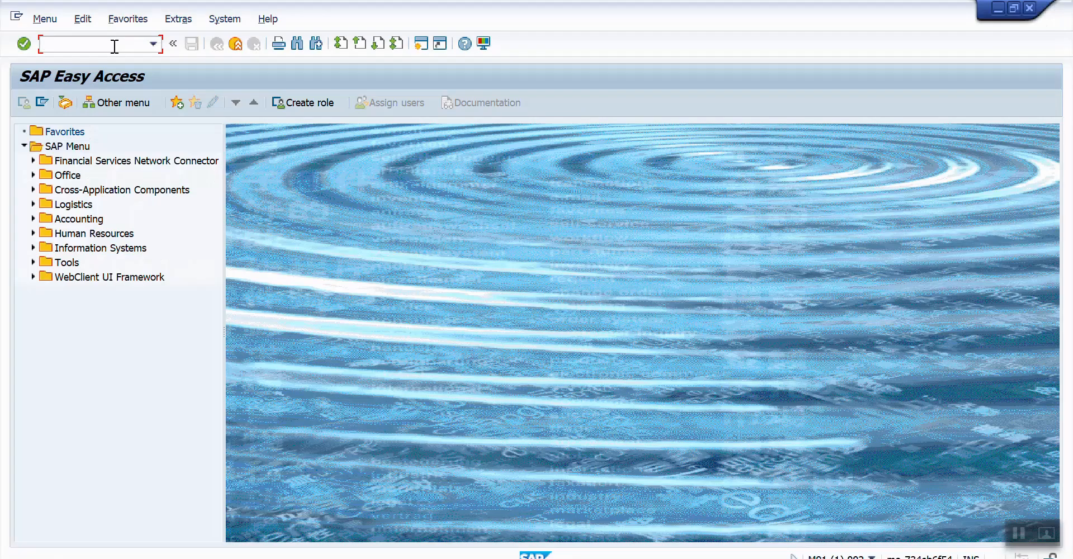
- In SAP GUI, display the master data of profit center PC_TEST2 with transaction KE53
{"action": "type", "text": "KE53"}
{"action": "key", "text": "Return"}
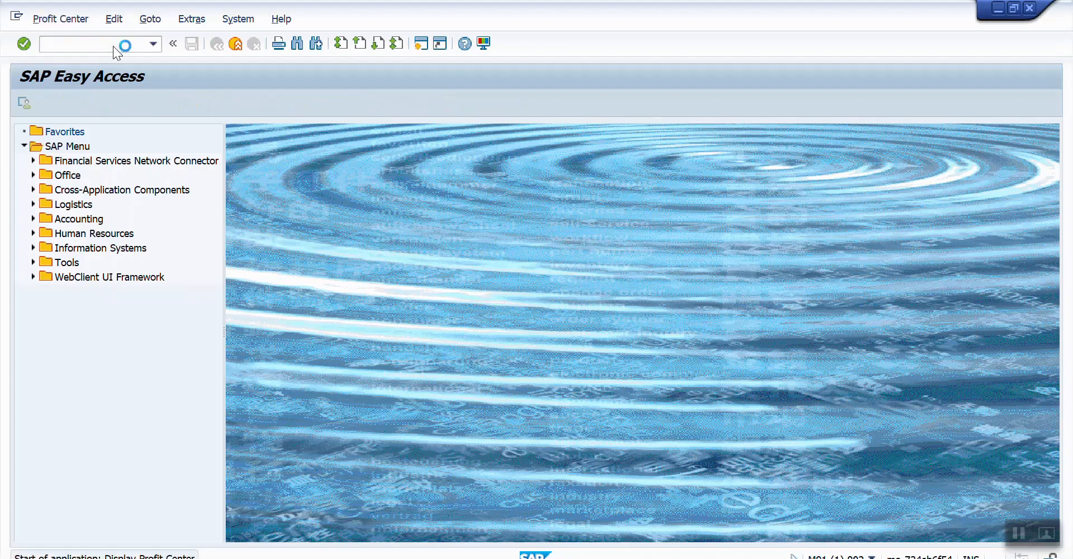
{"action": "type", "text": "PC_TEST2"}
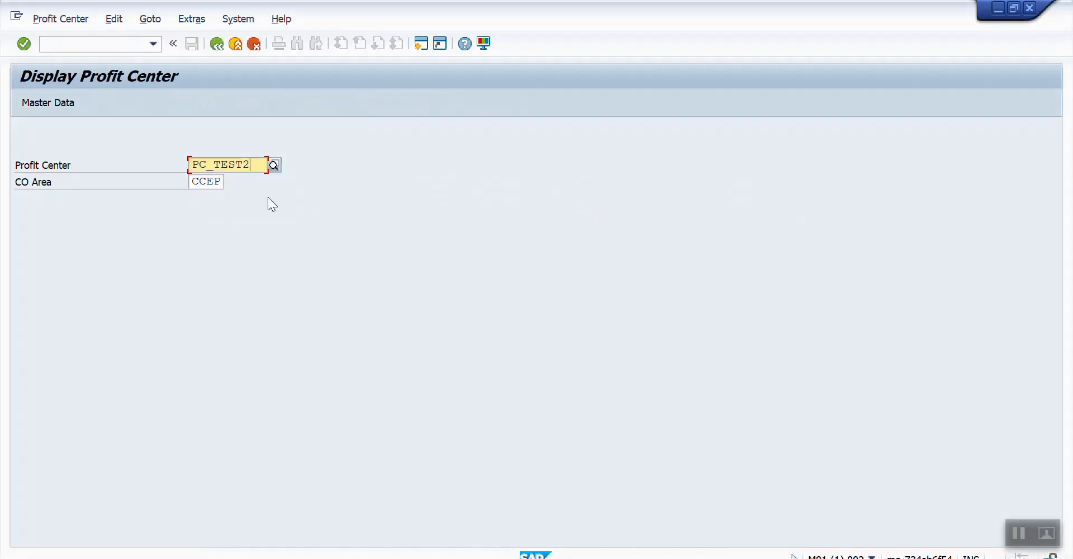
{"action": "key", "text": "Return"}
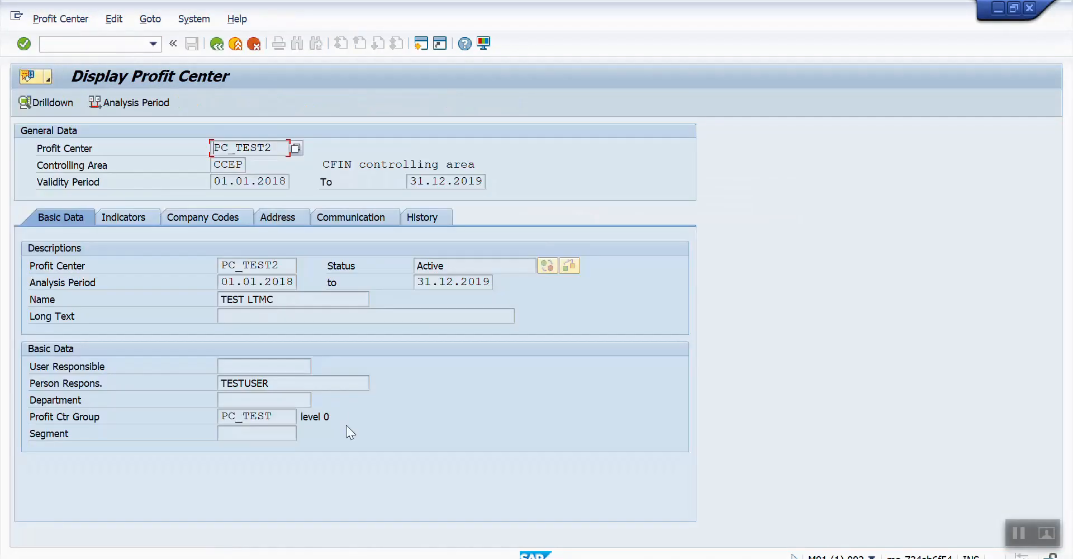